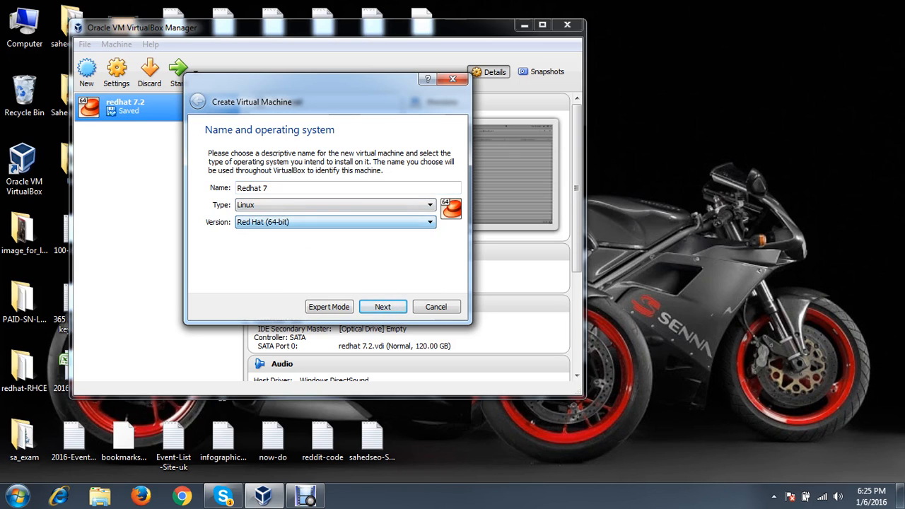
Give the Redhat 7 machine about 2610 MB of memory and choose to create a new virtual disk
key("Return")
left_click_drag(227, 195, 272, 194)
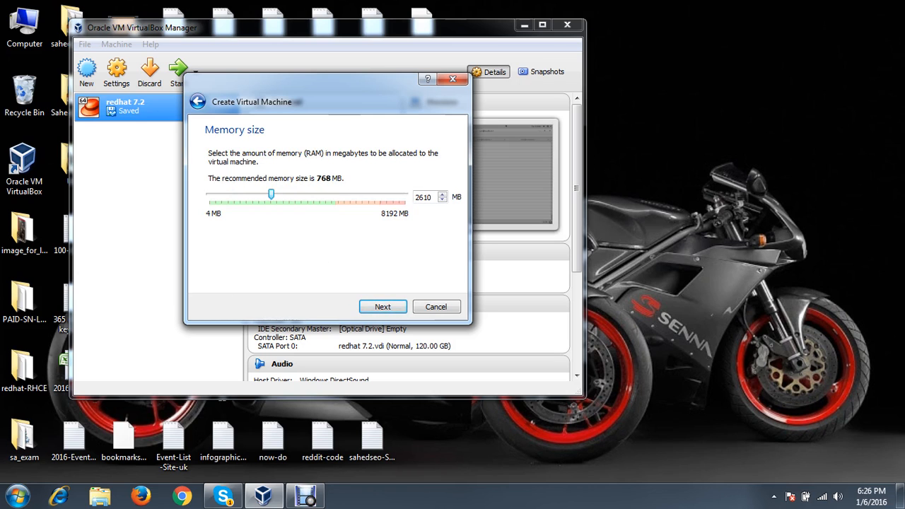
key("Return")
key("Return")
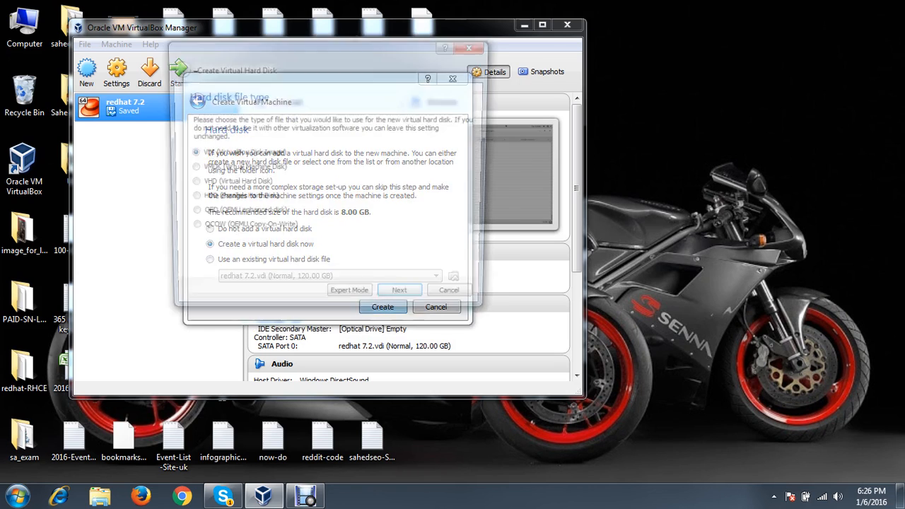
Keep the VDI disk type and store the disk file as F:\vdi\Redhat 7_batch2.vdi
key("Return")
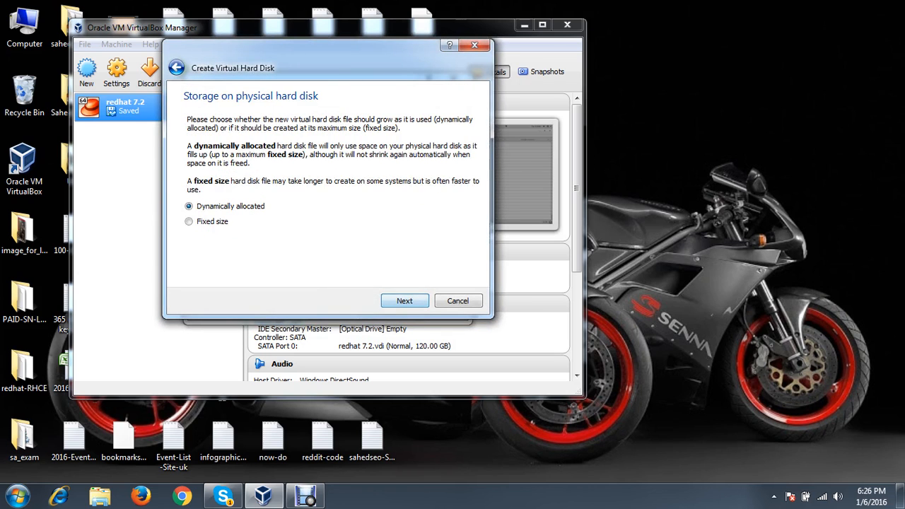
key("Return")
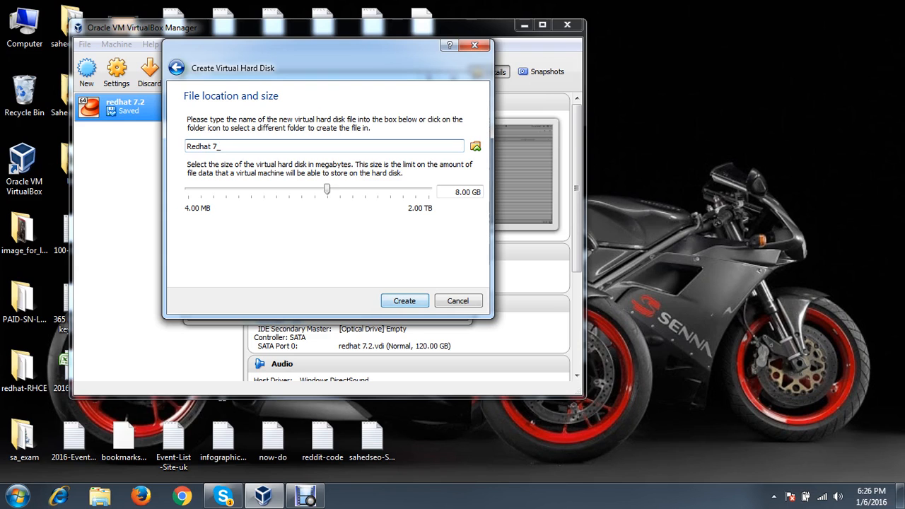
left_click(475, 147)
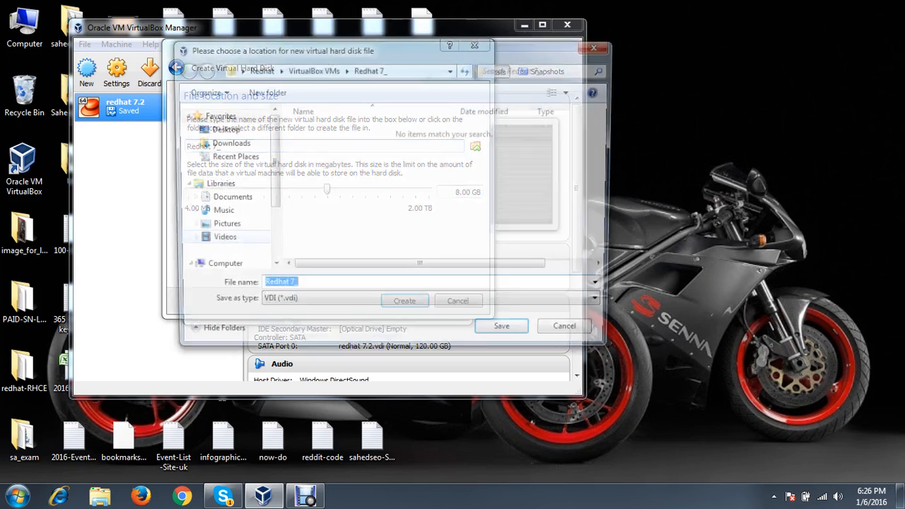
scroll(219, 184, "down", 2)
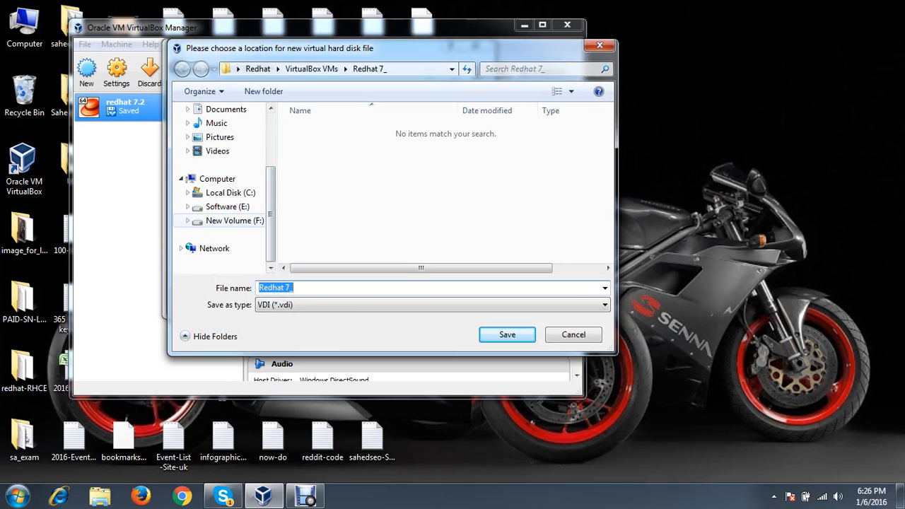
left_click(233, 221)
left_click(309, 227)
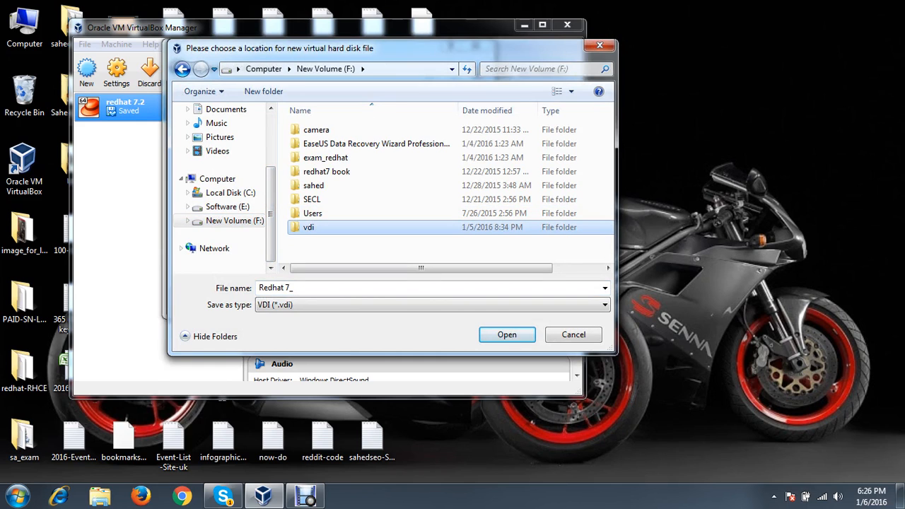
double_click(308, 227)
double_click(289, 288)
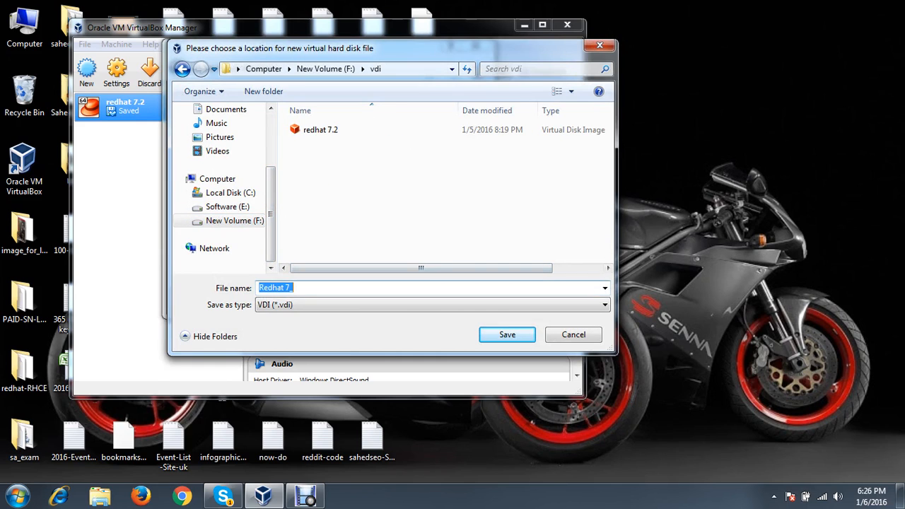
type("7_batch2")
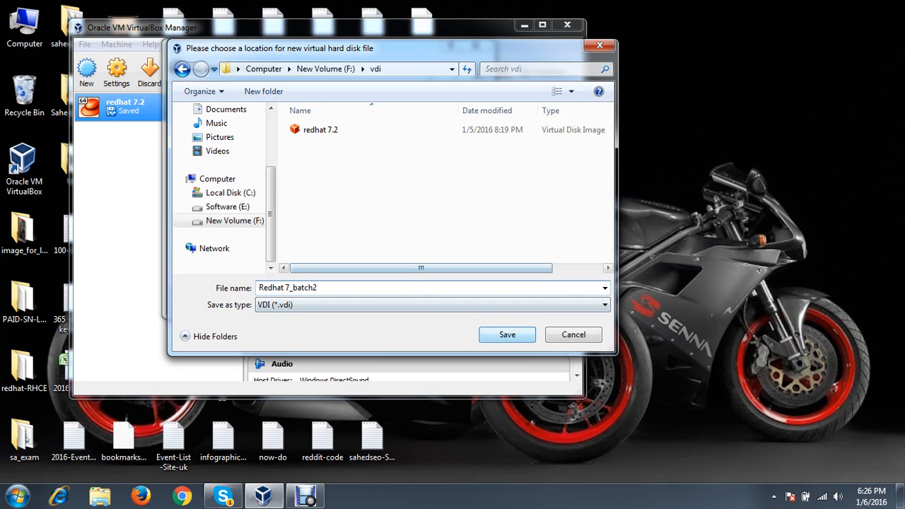
key("Return")
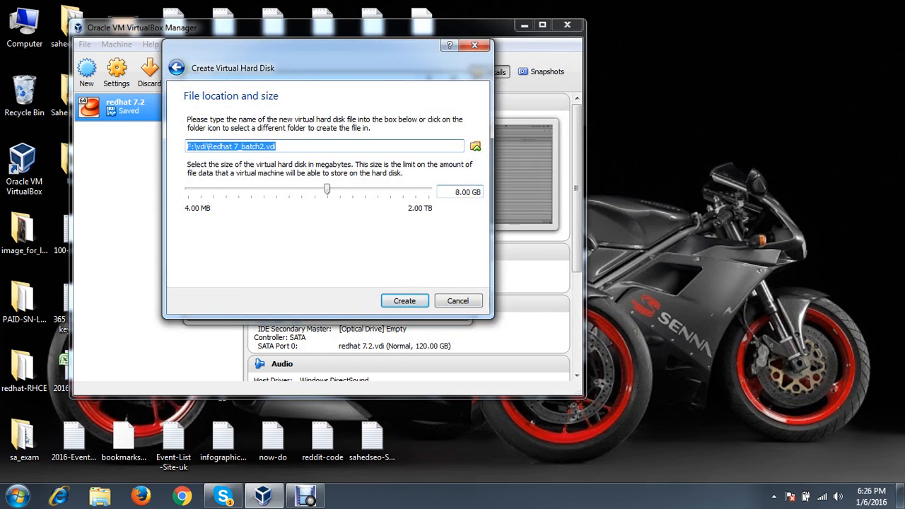
Set the disk size to 120 GB and create the Redhat 7 machine
left_click(456, 191)
key("BackSpace")
type("120")
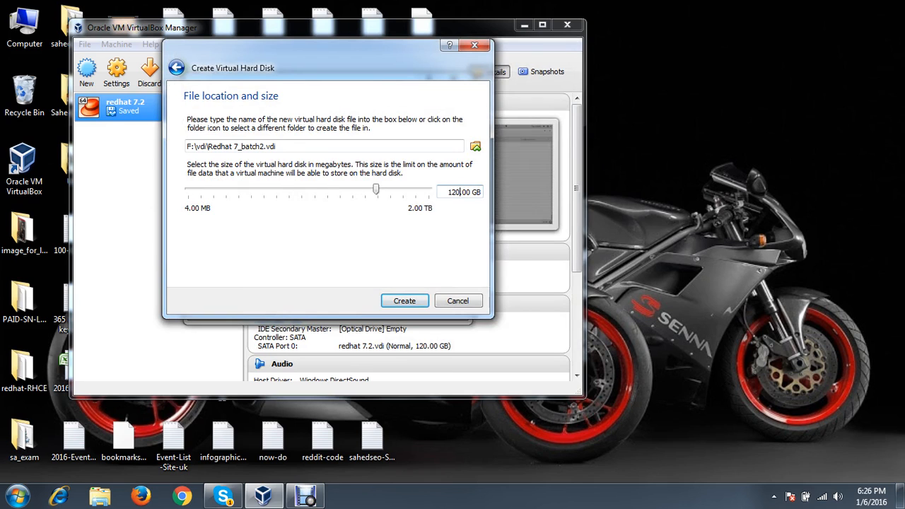
left_click(405, 300)
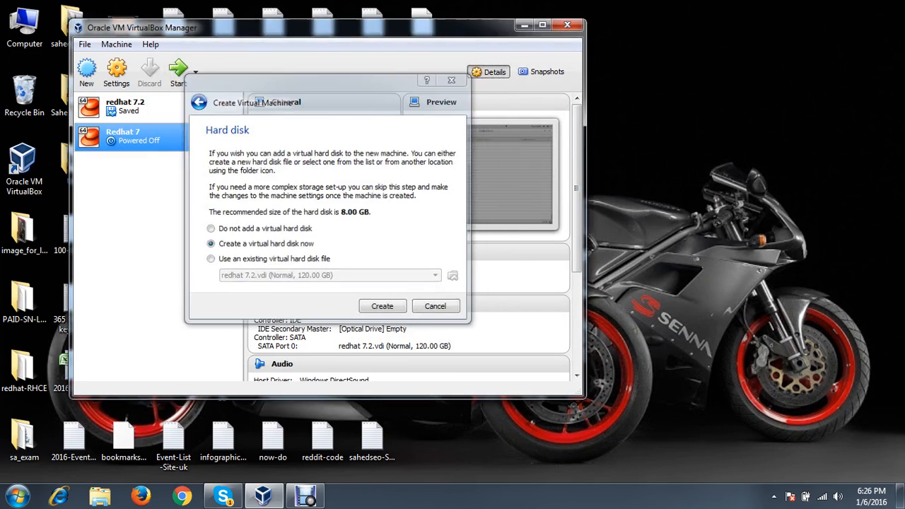
left_click(117, 70)
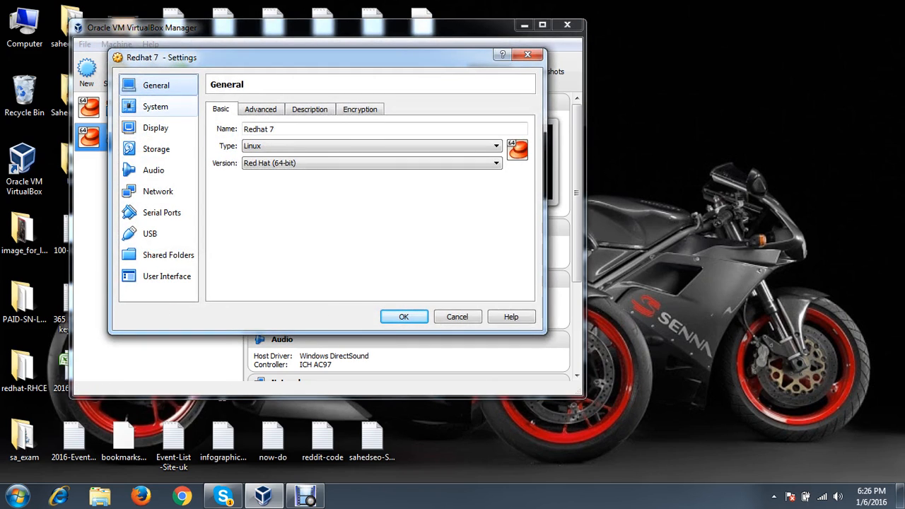
Mount rhel-server-7.2-x86_64-dvd.iso in the Redhat 7 machine's empty IDE optical drive
left_click(156, 149)
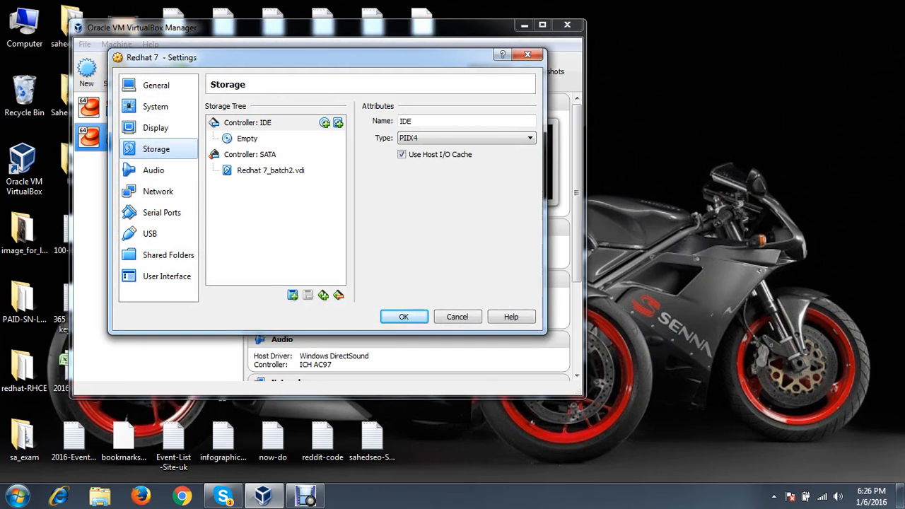
left_click(247, 138)
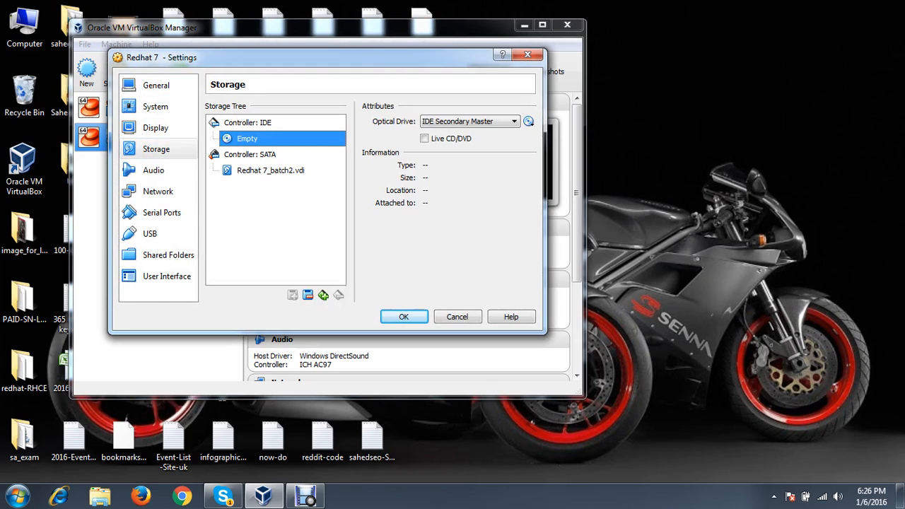
left_click(528, 121)
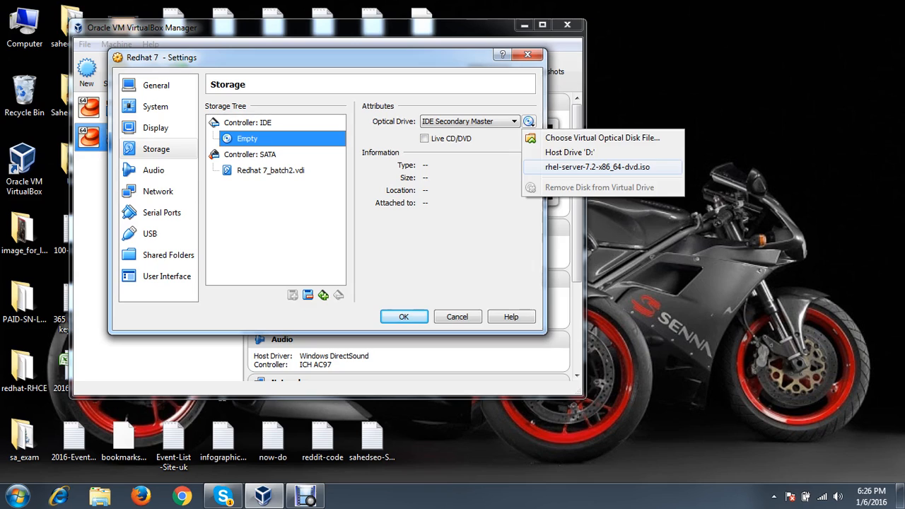
left_click(597, 167)
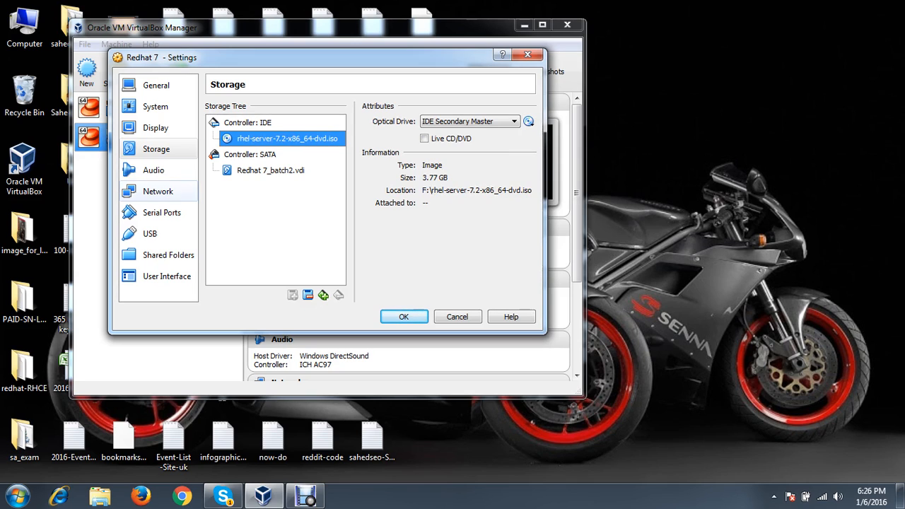
left_click(157, 191)
Set Adapter 1 to Bridged Adapter on the Intel(R) Dual Band Wireless-AC 3160, rechecking both choices
left_click(316, 144)
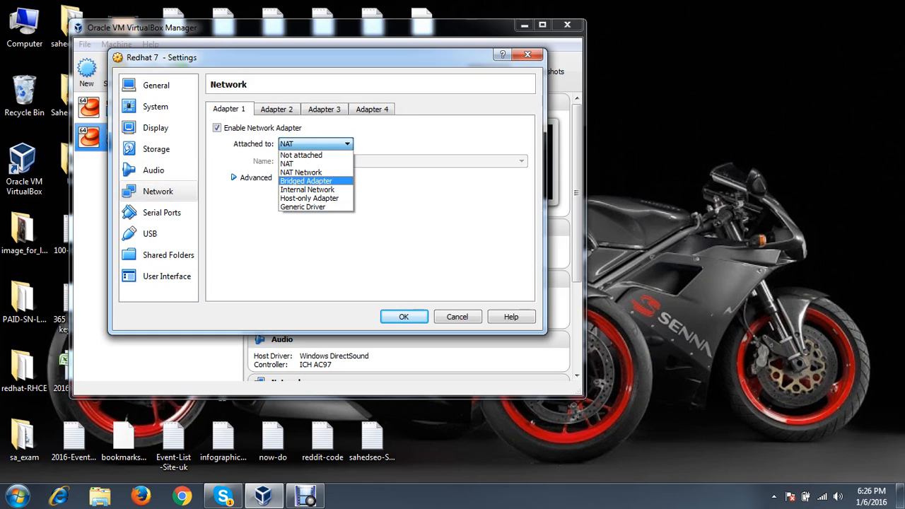
left_click(305, 181)
left_click(521, 161)
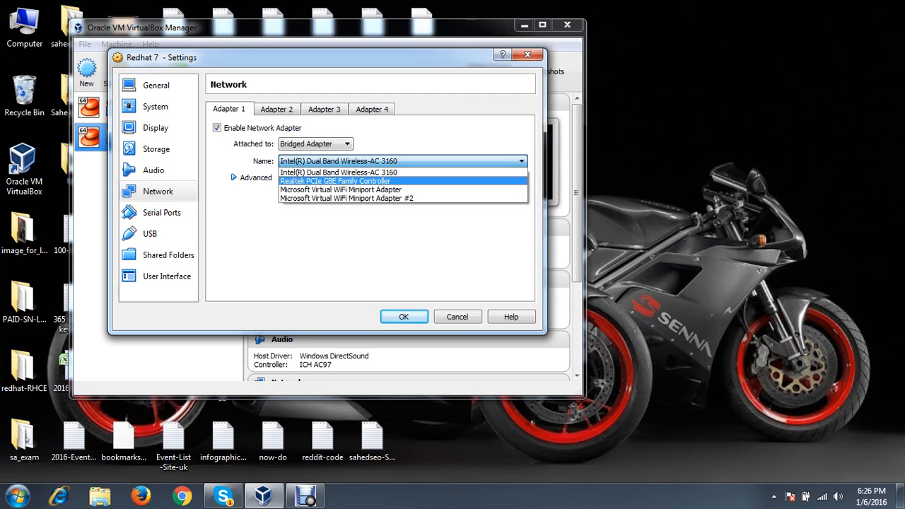
left_click(381, 172)
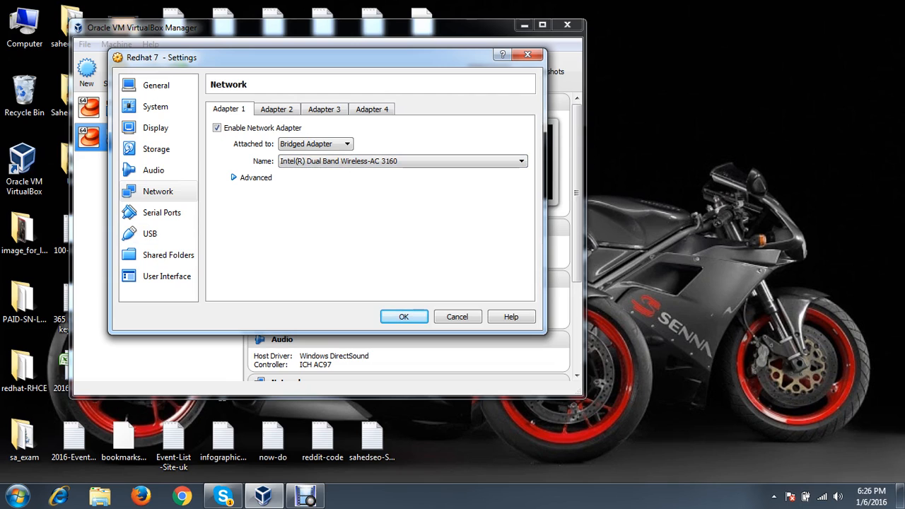
left_click(316, 144)
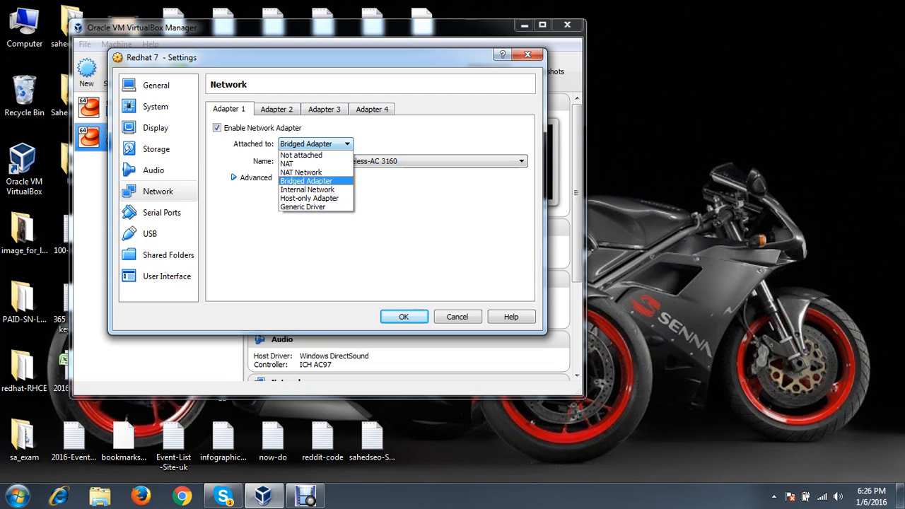
left_click(316, 181)
left_click(402, 161)
left_click(402, 168)
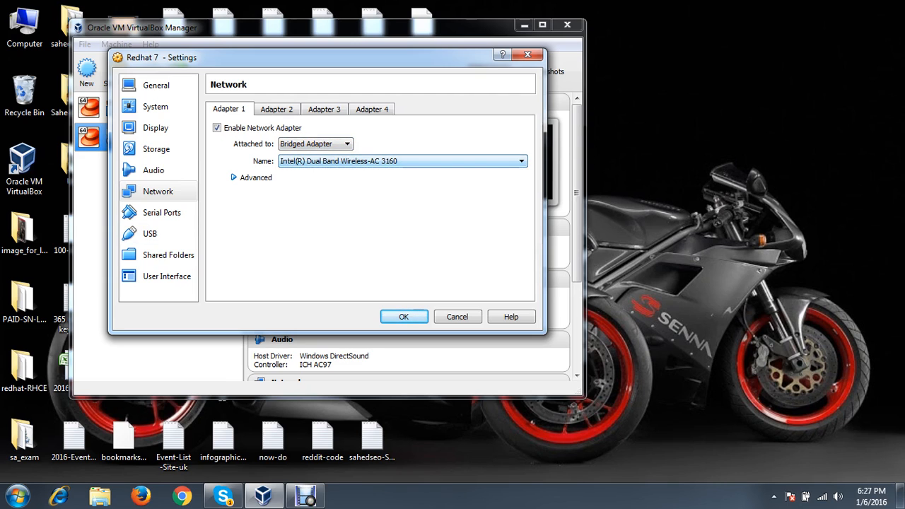
left_click(402, 161)
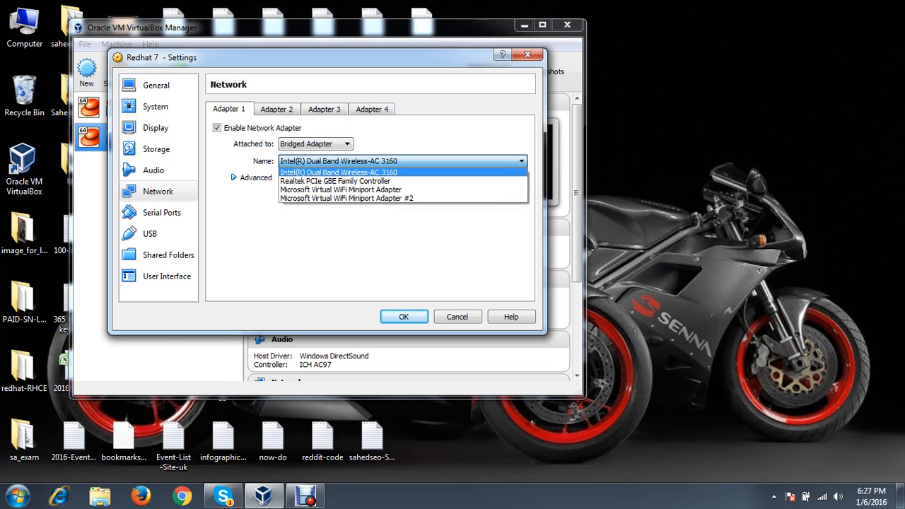
left_click(339, 173)
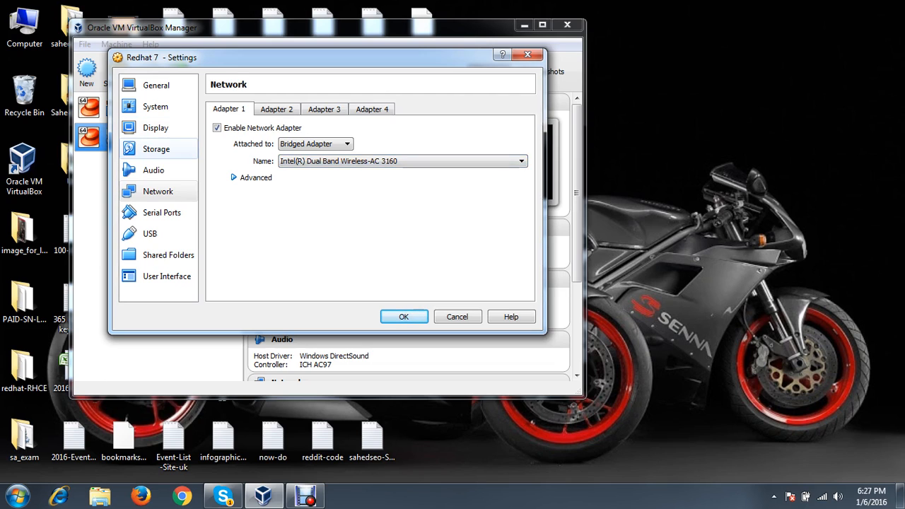
left_click(157, 149)
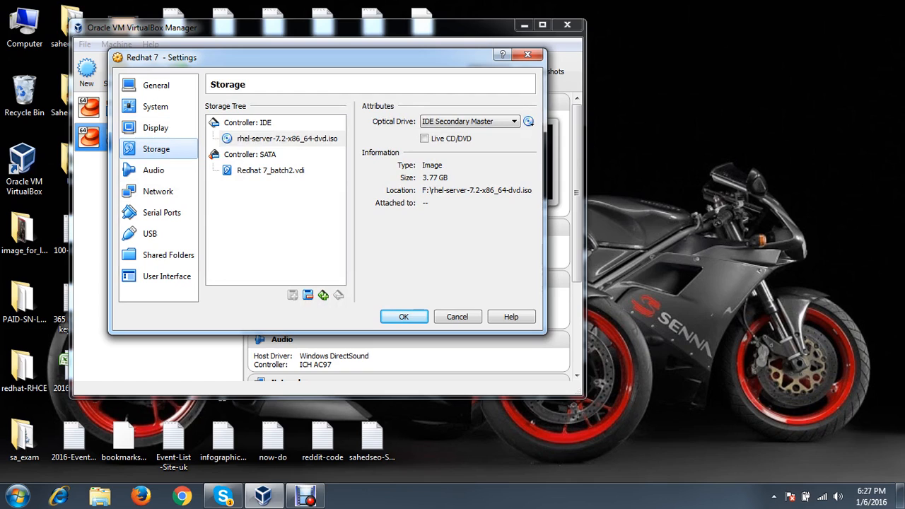
left_click(286, 138)
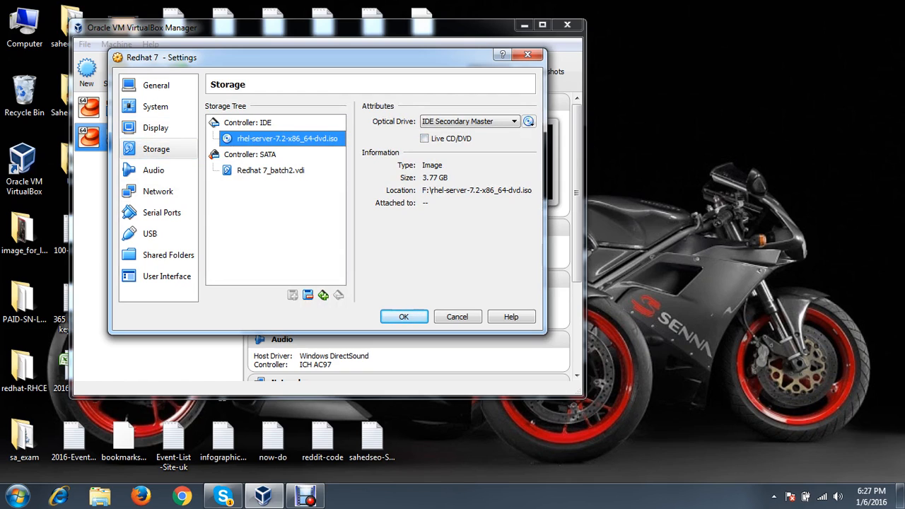
left_click(249, 123)
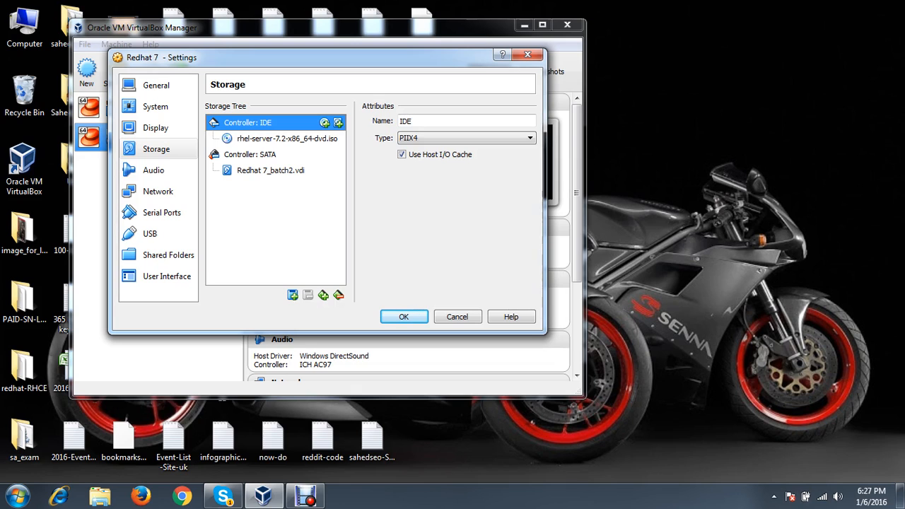
left_click(270, 170)
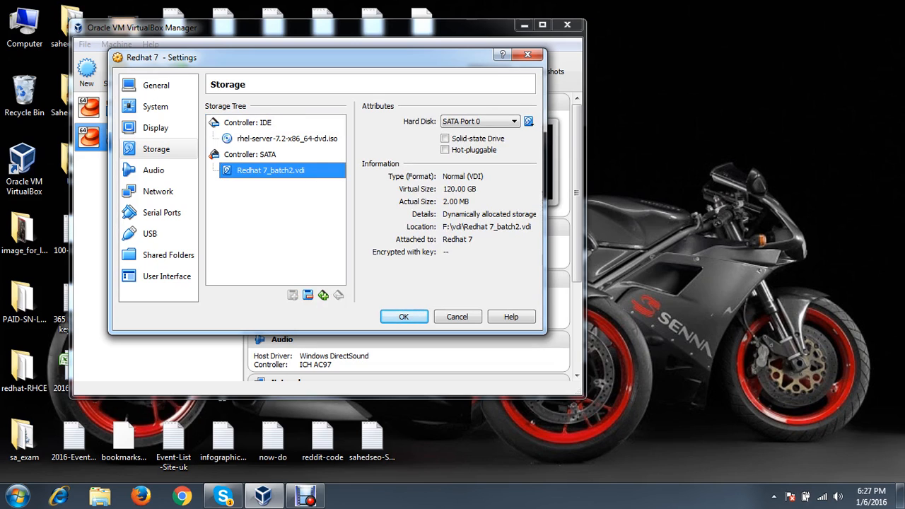
left_click(286, 138)
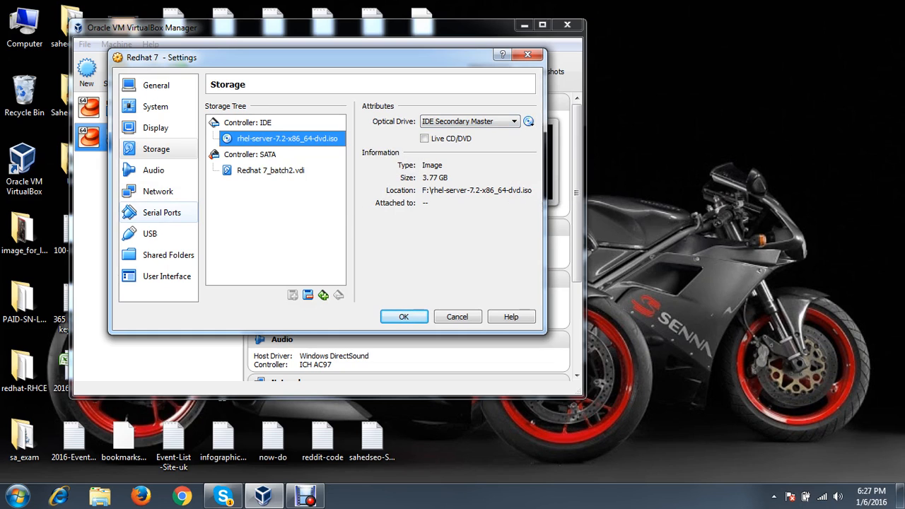
Show the Network page to review Adapter 1's bridged wireless attachment
left_click(157, 191)
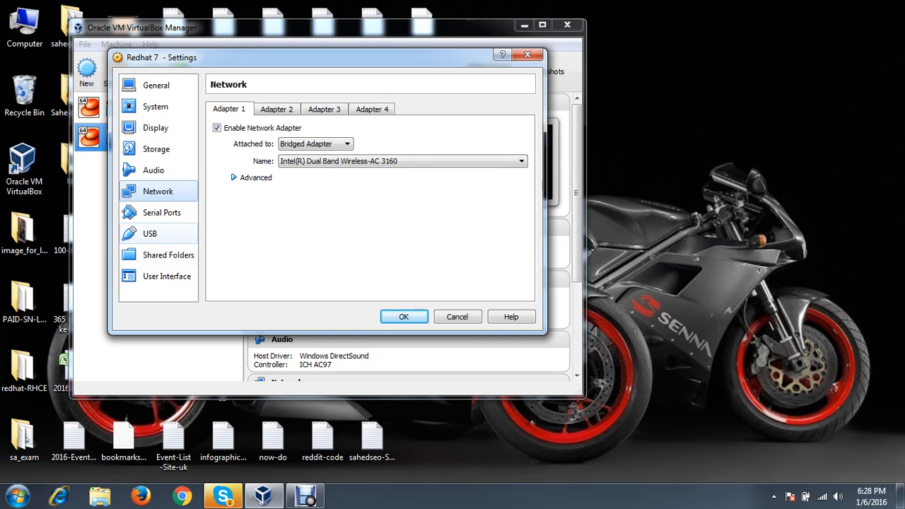
Enable the USB 2.0 (EHCI) controller, add four USB device filters, and save the settings
left_click(150, 233)
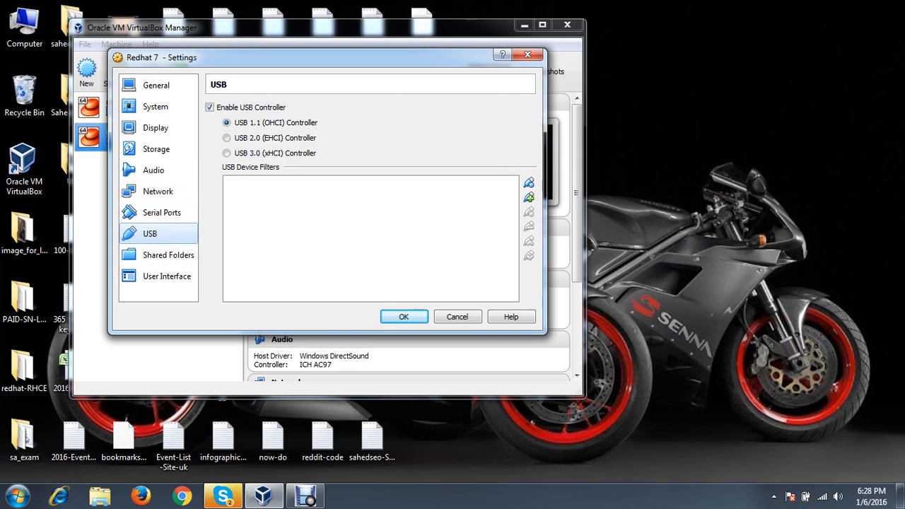
left_click(226, 138)
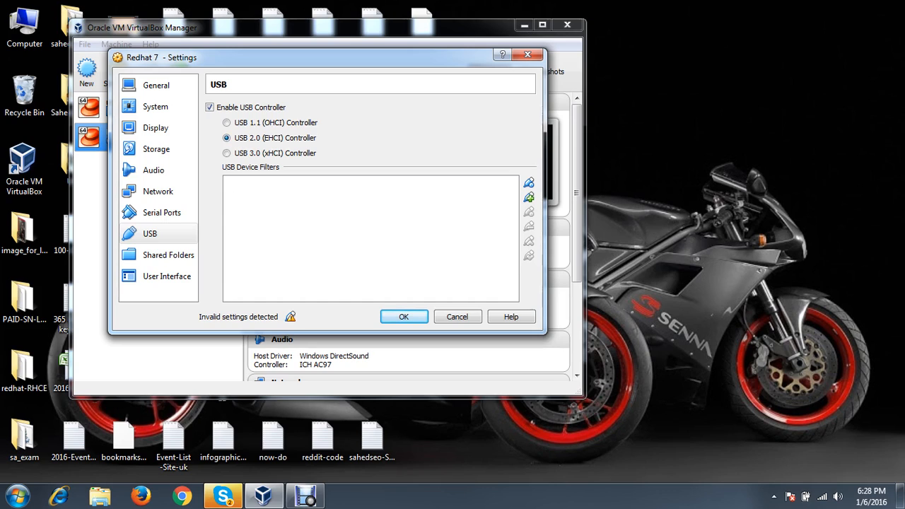
left_click(529, 197)
left_click(529, 182)
left_click(529, 182)
left_click(529, 182)
left_click(529, 182)
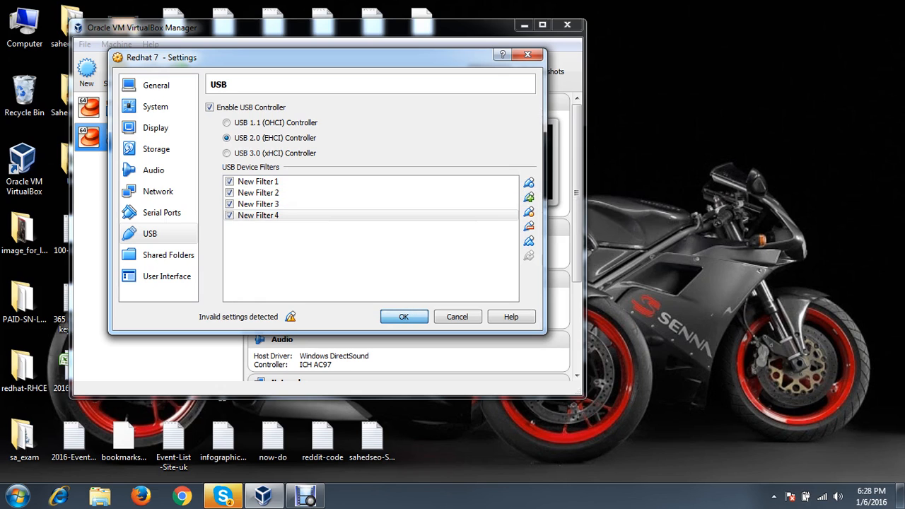
key("Return")
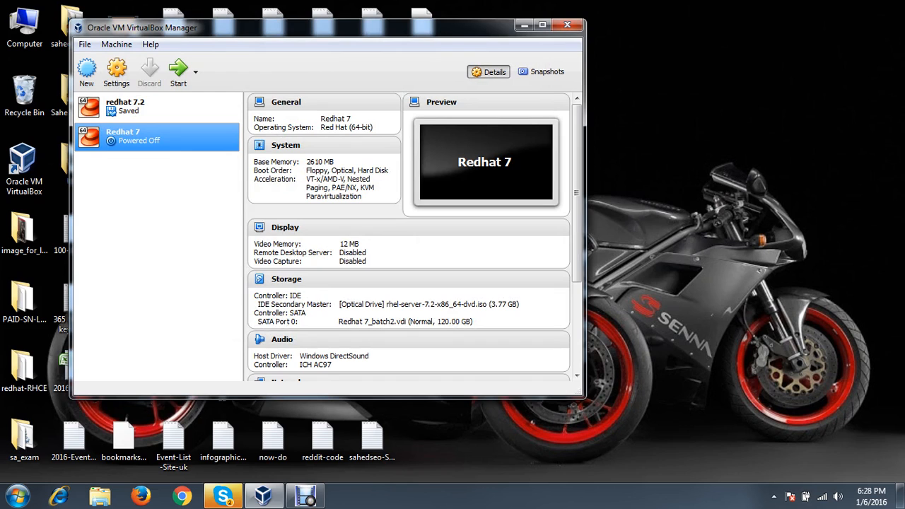
Start the Redhat 7 machine, then bring up the BDBL group conversation in Skype
left_click(179, 69)
left_click(222, 495)
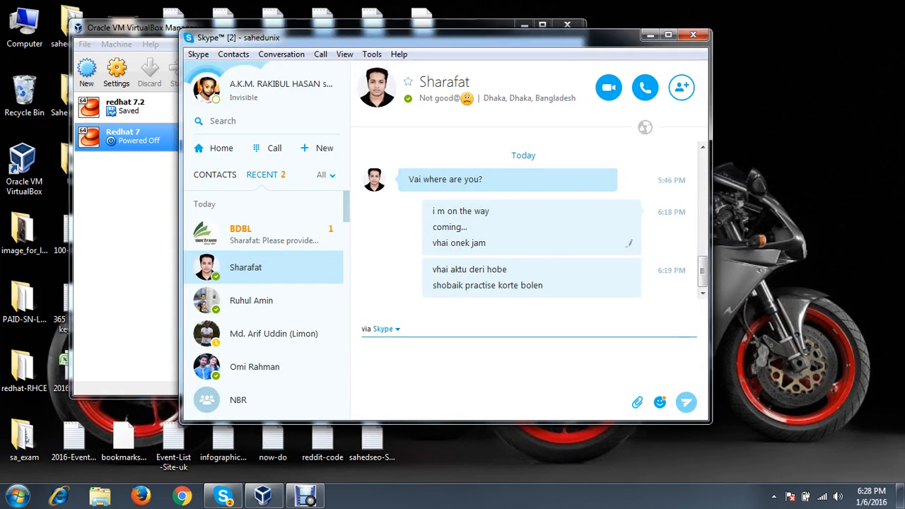
left_click(263, 234)
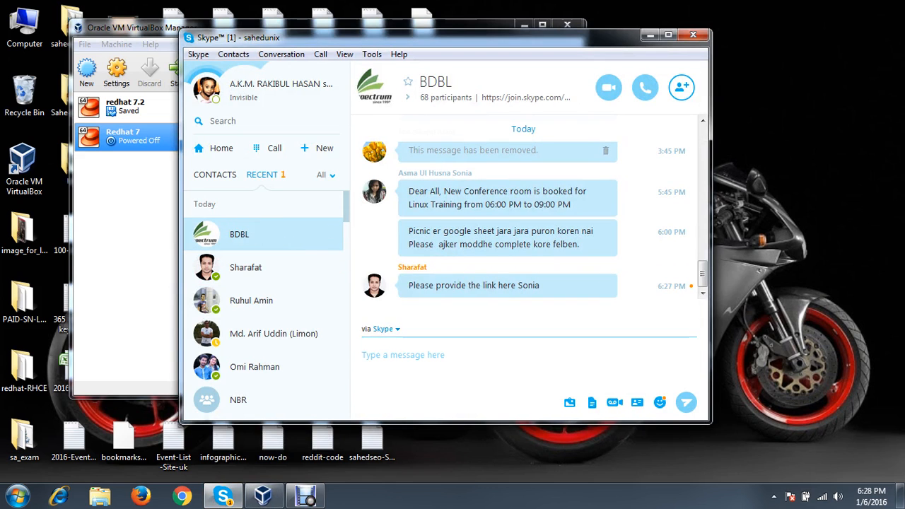
Dismiss the failed-session error and delete the Redhat 7 machine with all its files
left_click(648, 34)
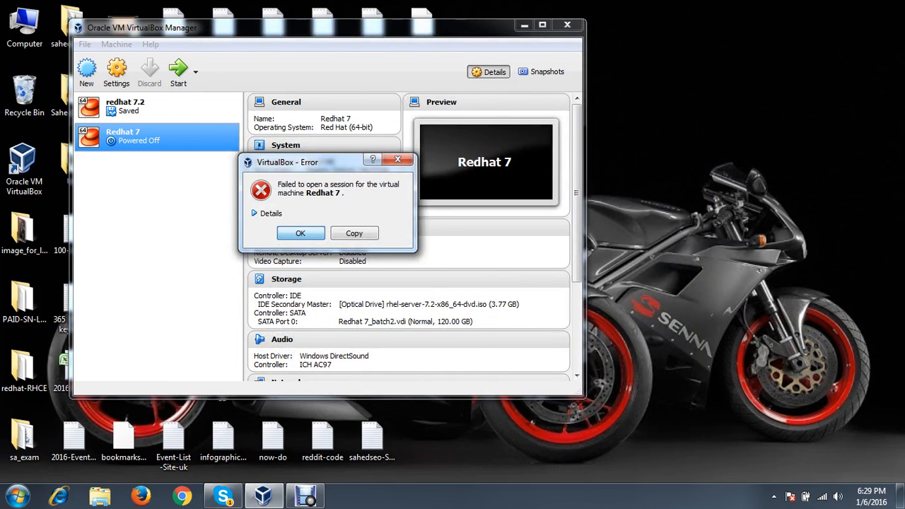
left_click(299, 232)
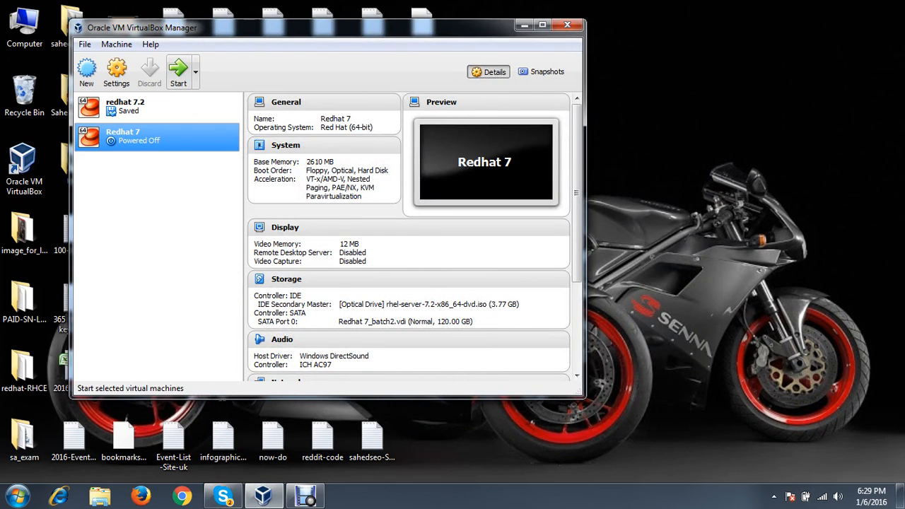
right_click(168, 133)
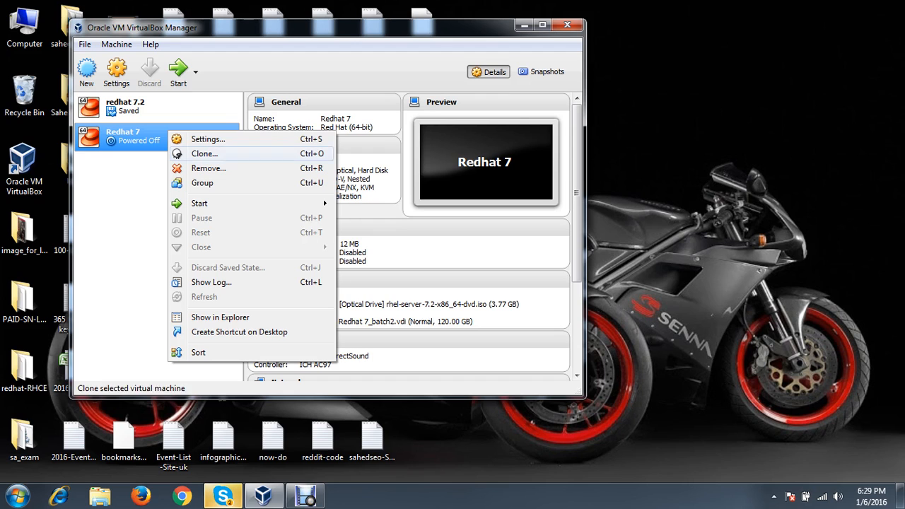
left_click(209, 169)
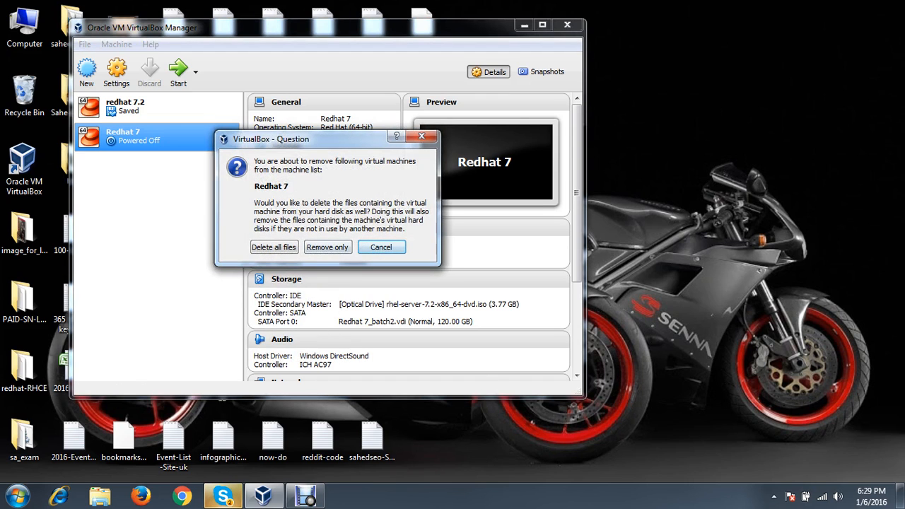
left_click(273, 246)
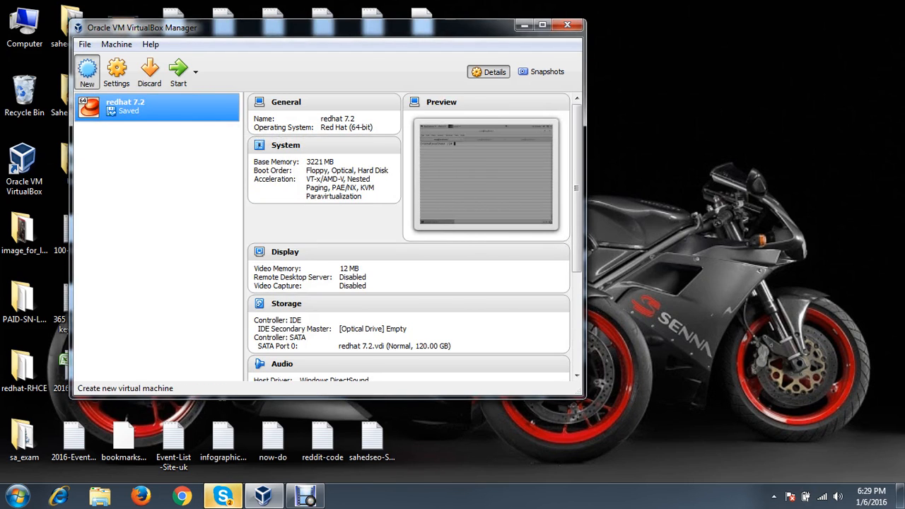
Start a new machine named redhat7-node2 with 2638 MB of memory and a new virtual disk
left_click(86, 70)
type("redhat7")
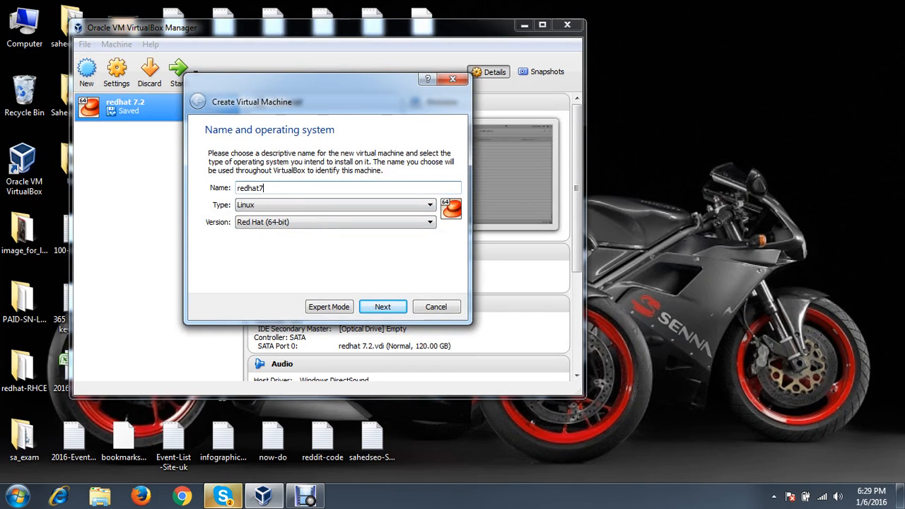
type("-node2")
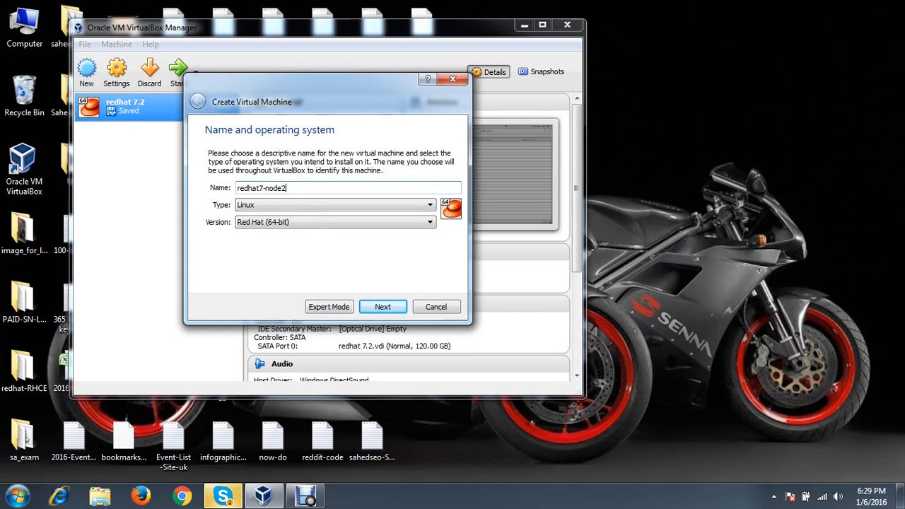
left_click(367, 308)
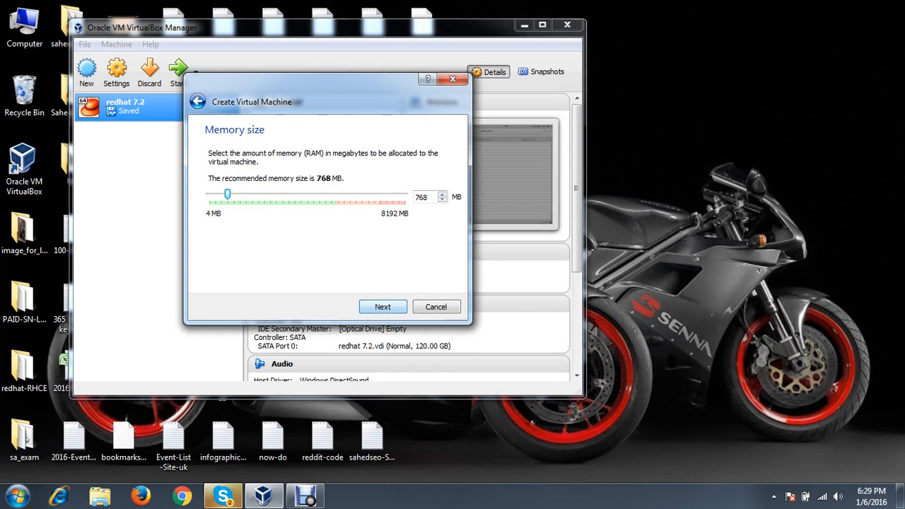
left_click_drag(227, 193, 287, 193)
left_click_drag(283, 194, 272, 194)
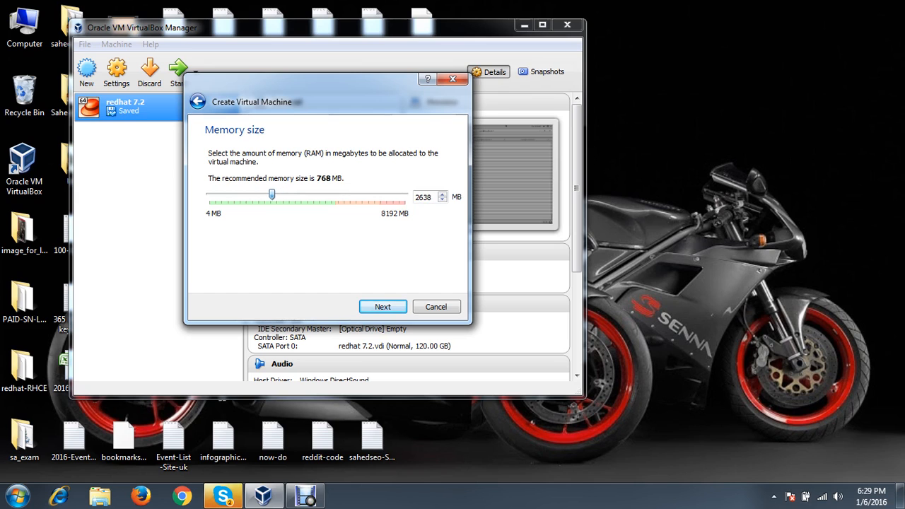
key("Return")
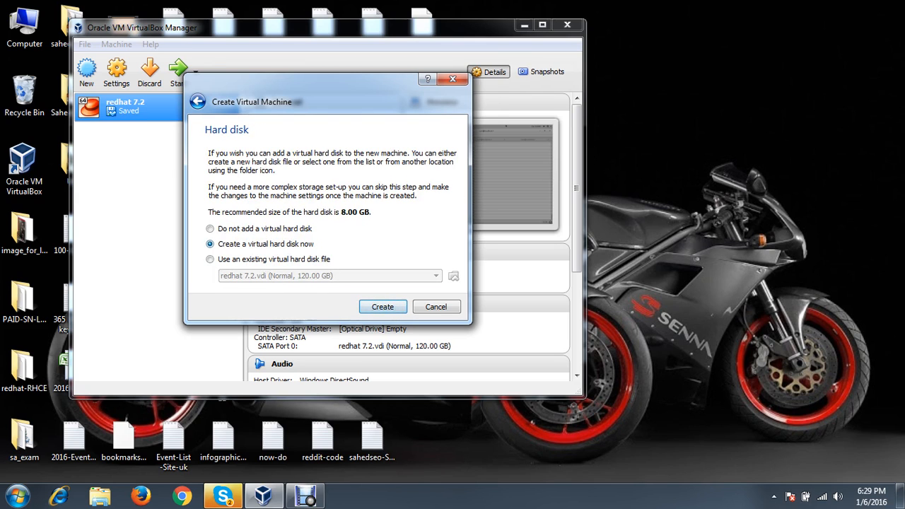
key("Return")
key("Return")
key("Return")
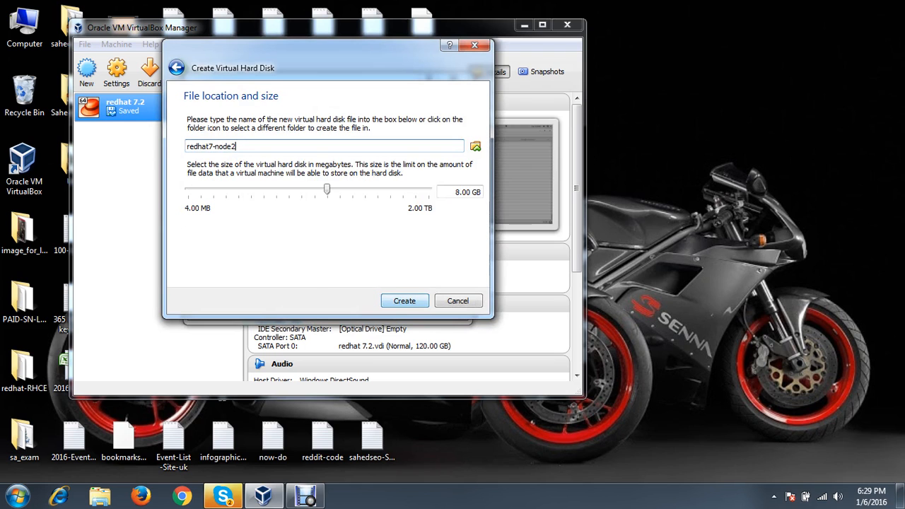
Save the disk as F:\vdi\redhat7-node2.vdi, set it to 120 GB, and create it
left_click(475, 146)
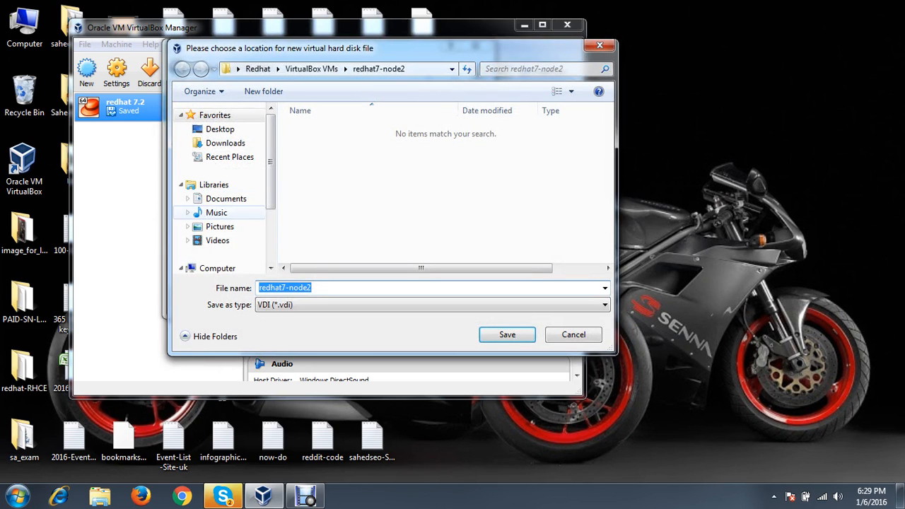
left_click(233, 221)
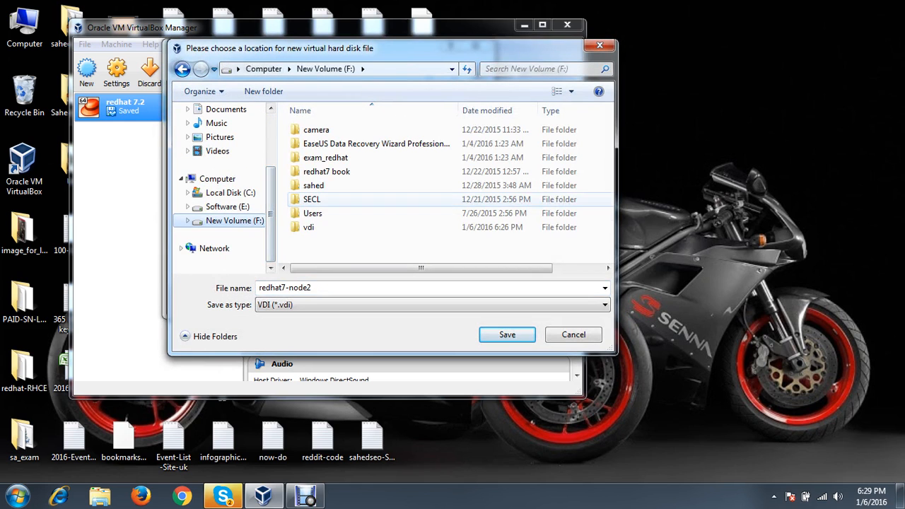
double_click(308, 227)
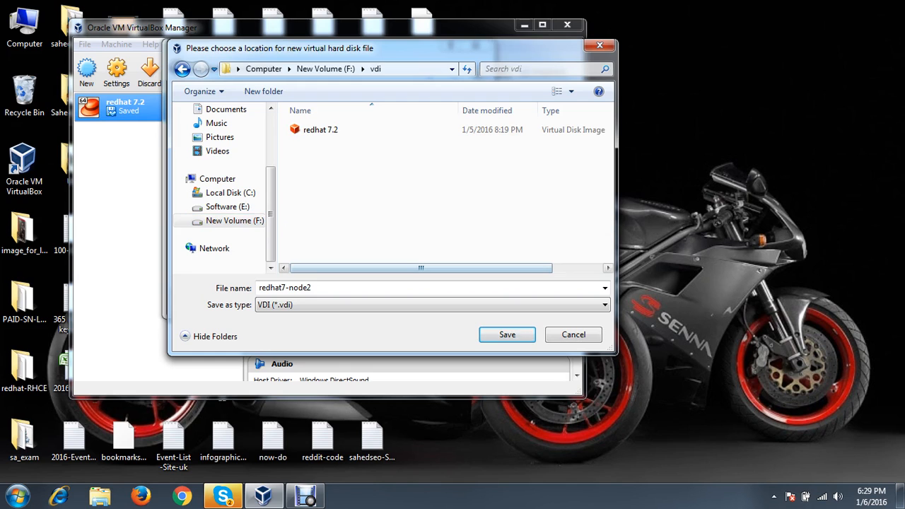
left_click(507, 335)
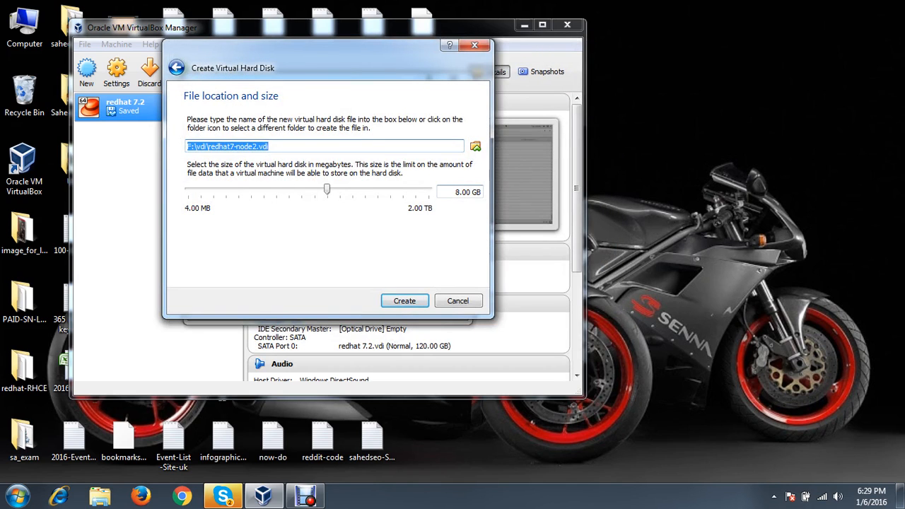
double_click(457, 192)
type("120")
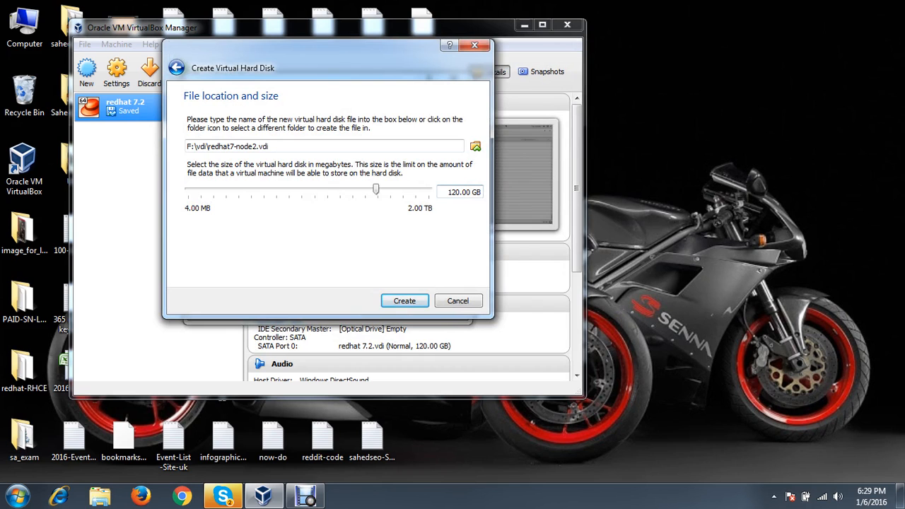
key("Return")
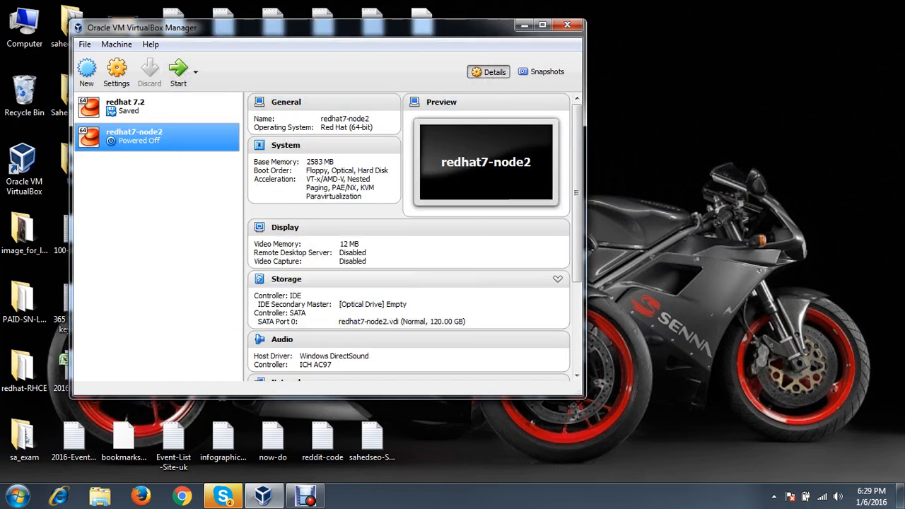
Mount rhel-server-7.2-x86_64-dvd.iso in redhat7-node2's empty optical drive
left_click(116, 71)
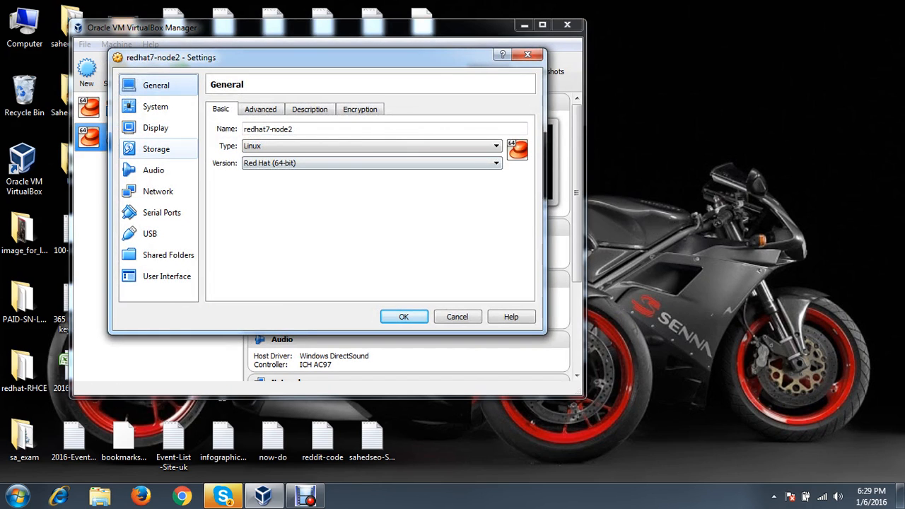
left_click(153, 170)
left_click(155, 128)
left_click(156, 149)
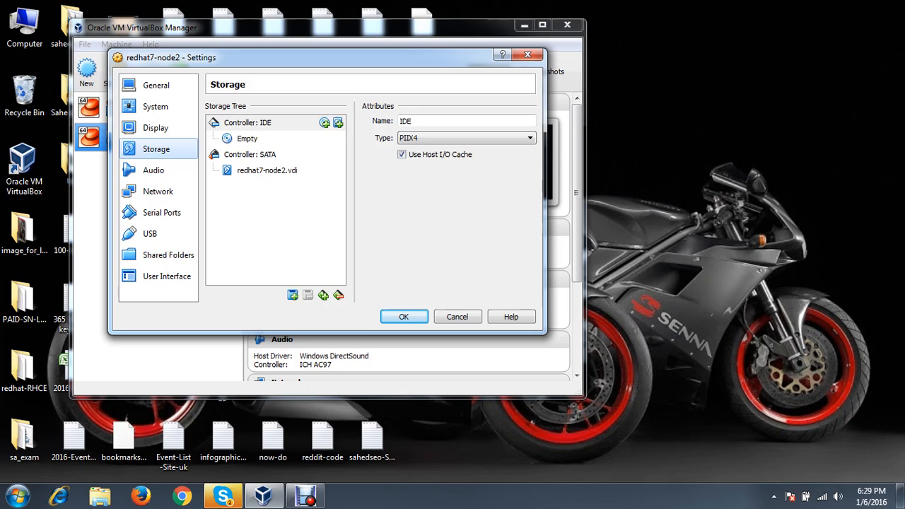
left_click(247, 139)
left_click(527, 121)
left_click(583, 167)
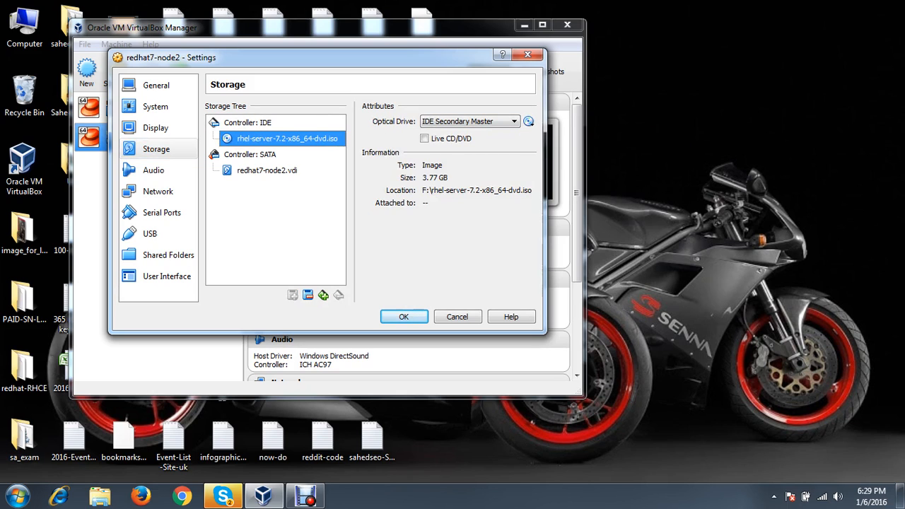
Enable the USB 2.0 controller and add three USB device filters
left_click(150, 234)
left_click(227, 138)
left_click(527, 182)
left_click(528, 183)
left_click(528, 183)
left_click(528, 183)
Bridge the network adapter to the Intel Wireless-AC 3160 and save the settings
left_click(157, 191)
left_click(315, 144)
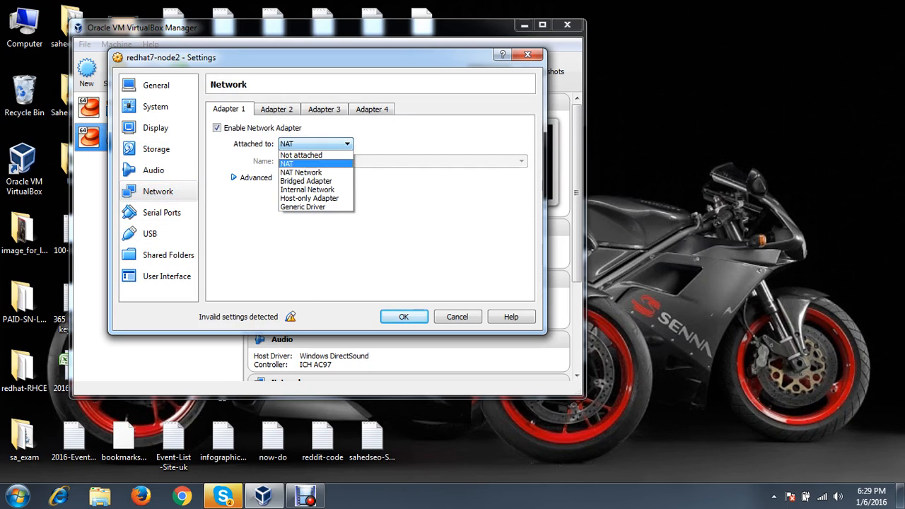
left_click(311, 180)
left_click(403, 162)
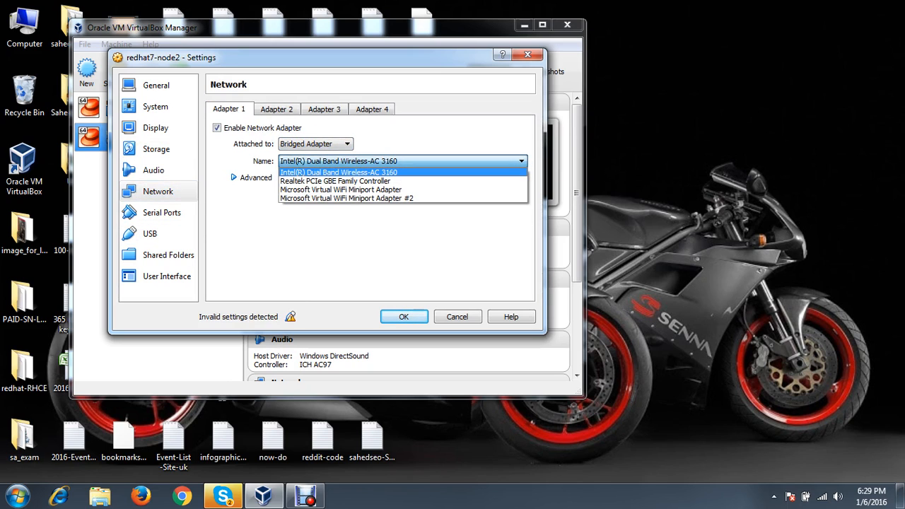
left_click(353, 172)
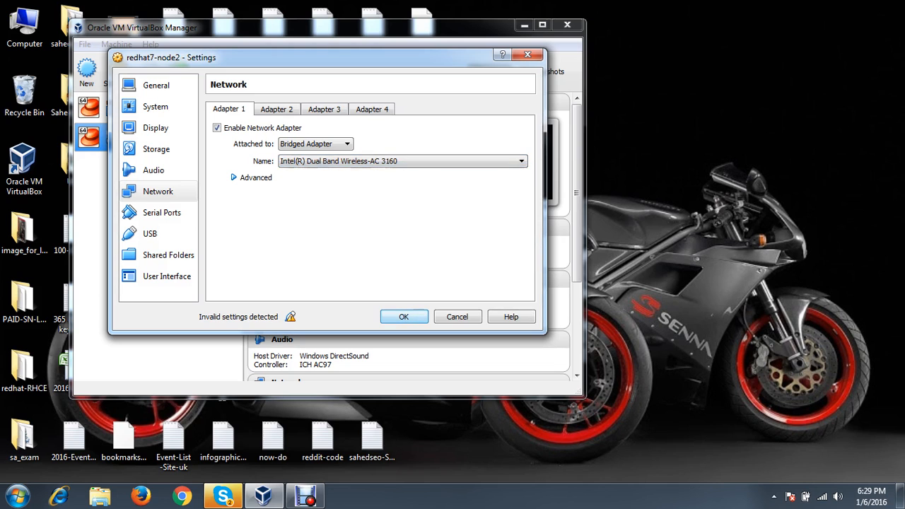
left_click(403, 317)
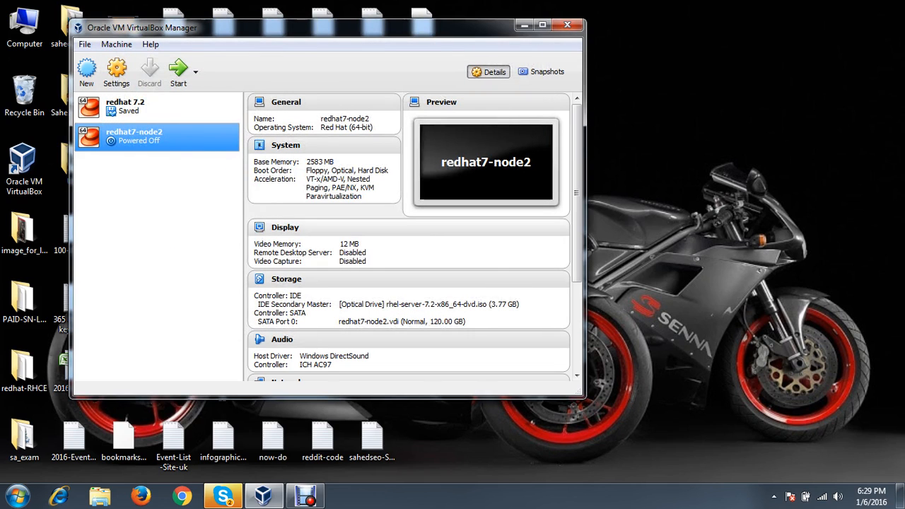
left_click(179, 71)
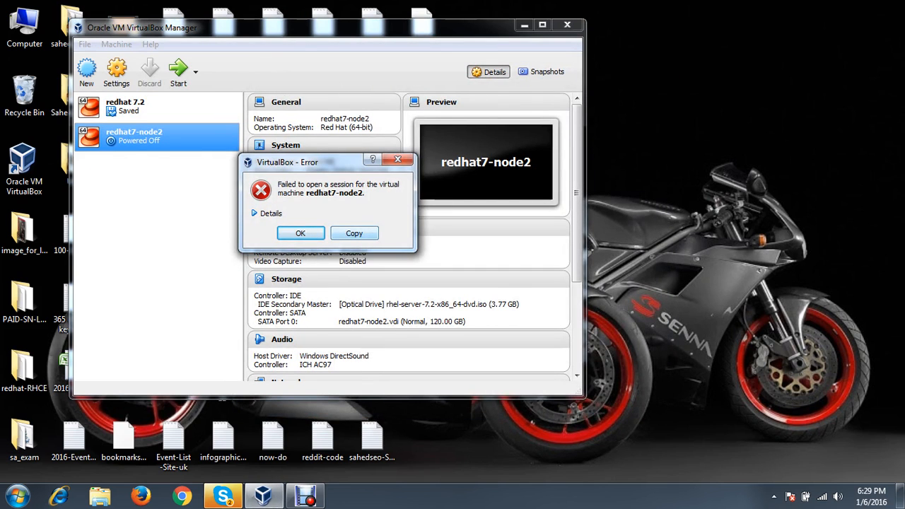
left_click(267, 213)
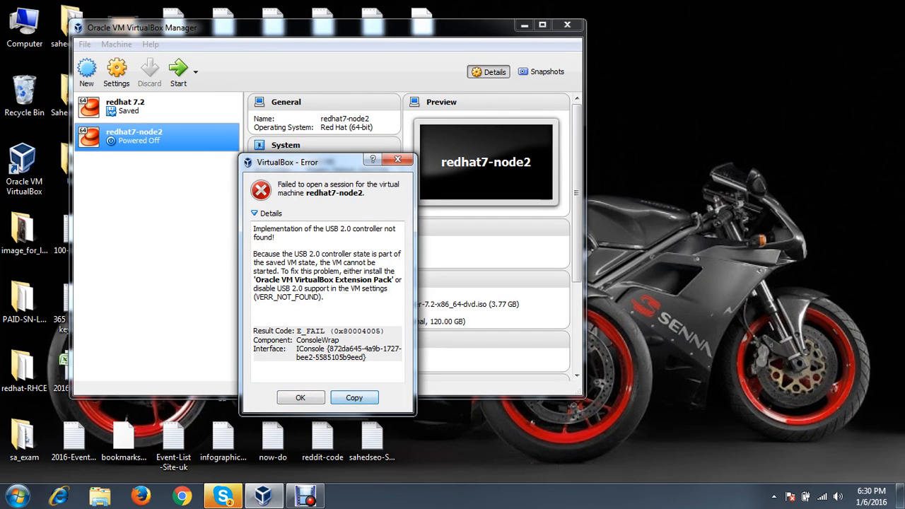
left_click(301, 397)
right_click(149, 140)
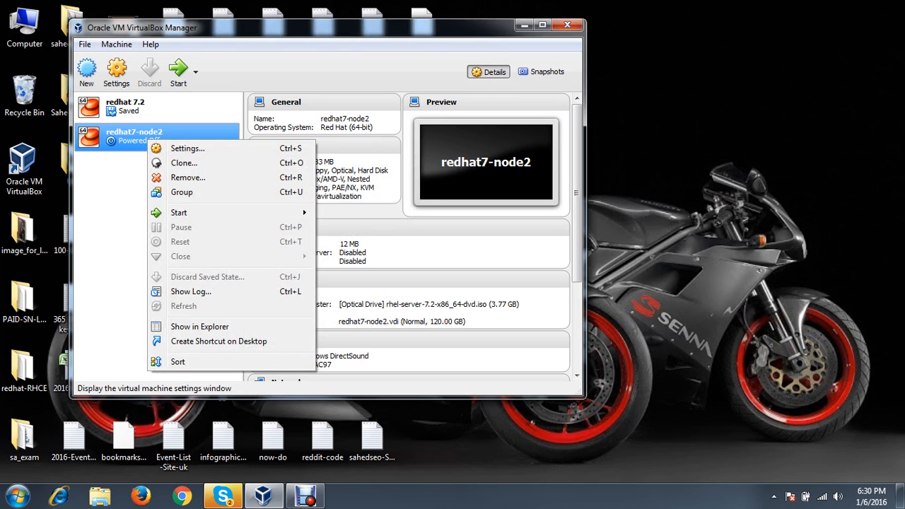
key("Return")
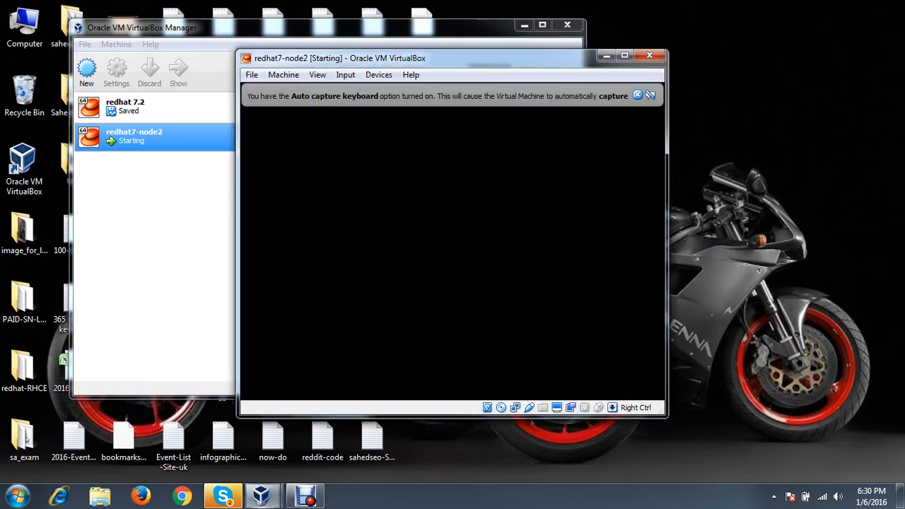
key("Return")
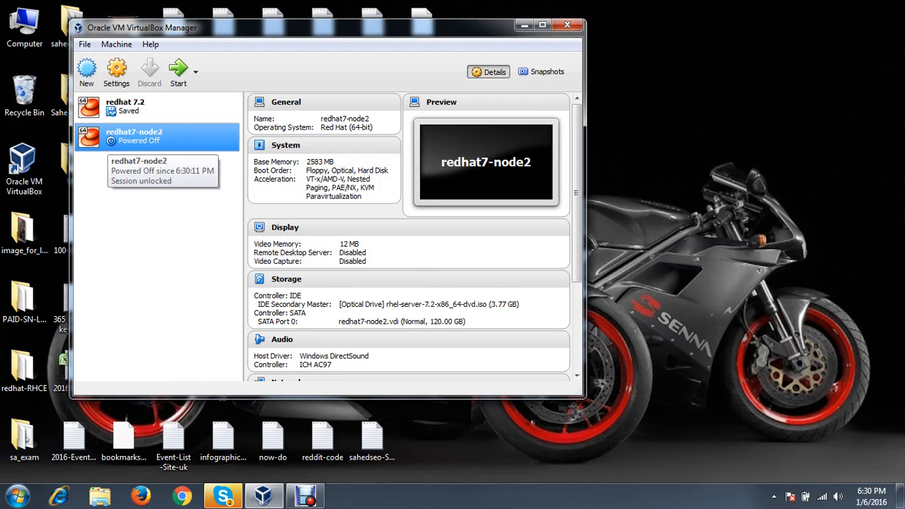
Remove redhat7-node2, then begin a new Red Hat (64-bit) machine named redhat7-node3
right_click(134, 139)
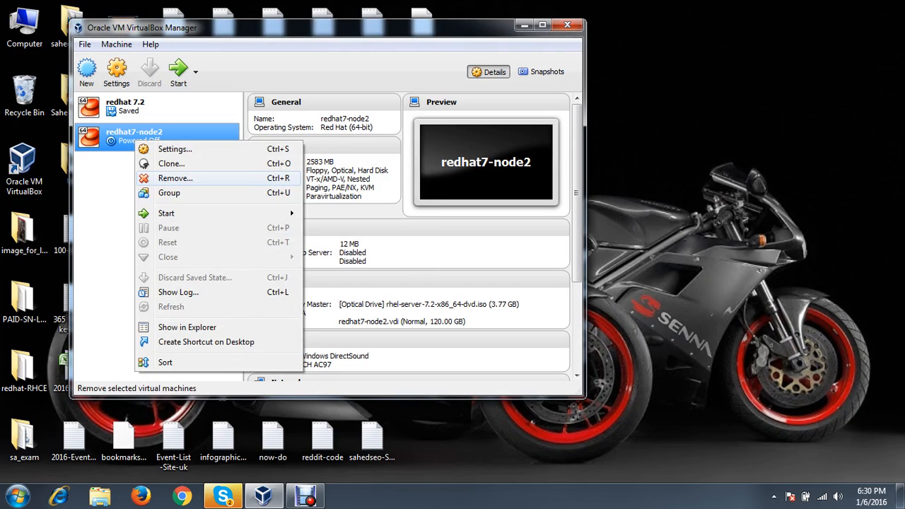
left_click(163, 178)
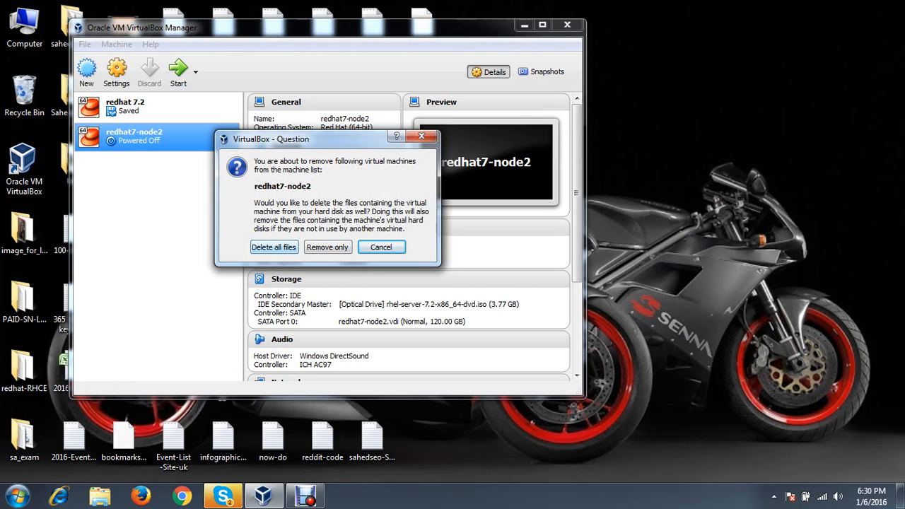
left_click(273, 247)
left_click(87, 72)
type("redhat7-node3")
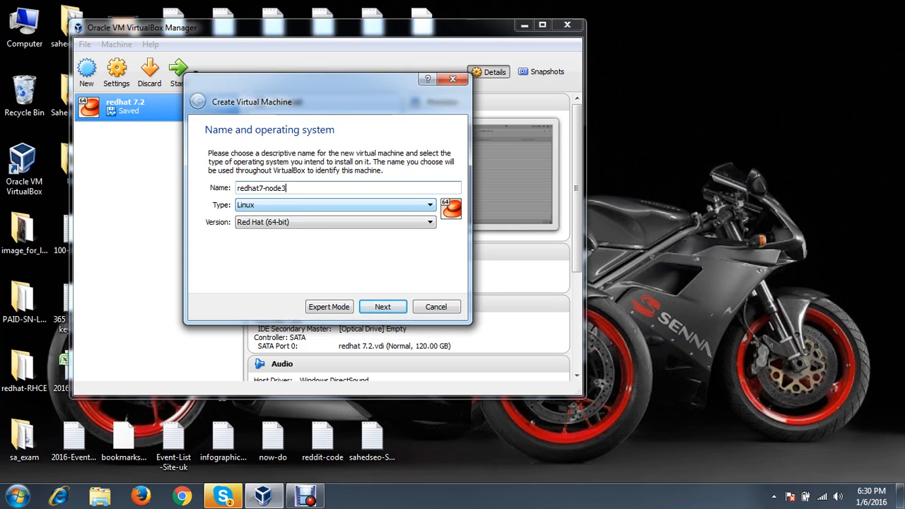
Keep Red Hat (64-bit) as the version and give redhat7-node3 2305 MB of RAM
left_click(336, 222)
left_click(336, 222)
left_click(382, 306)
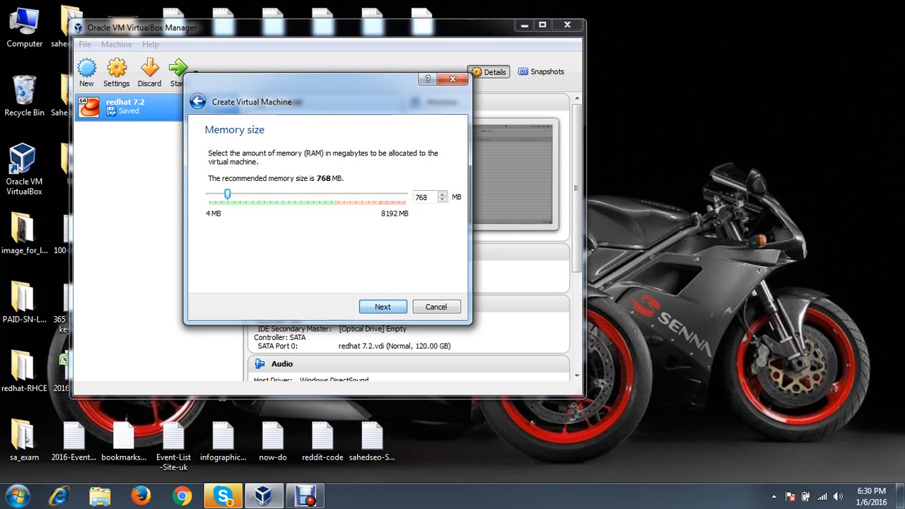
left_click_drag(227, 194, 258, 194)
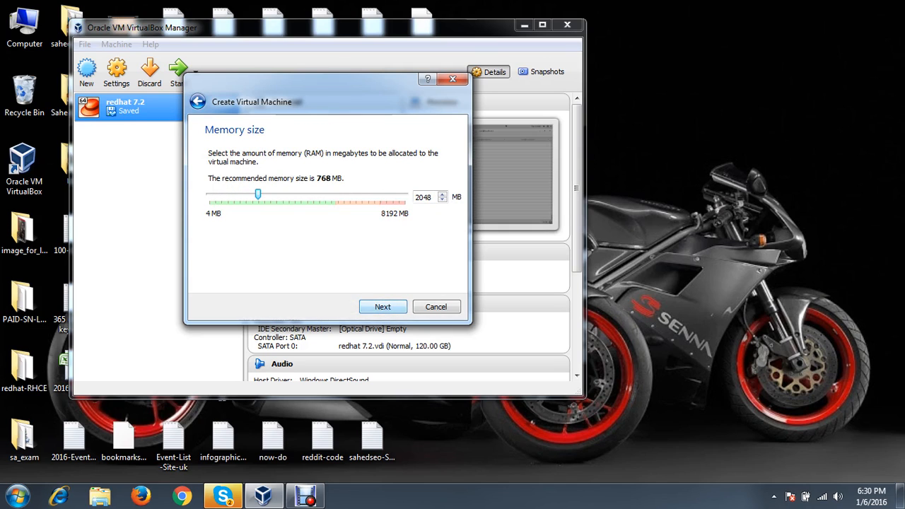
left_click_drag(257, 194, 264, 194)
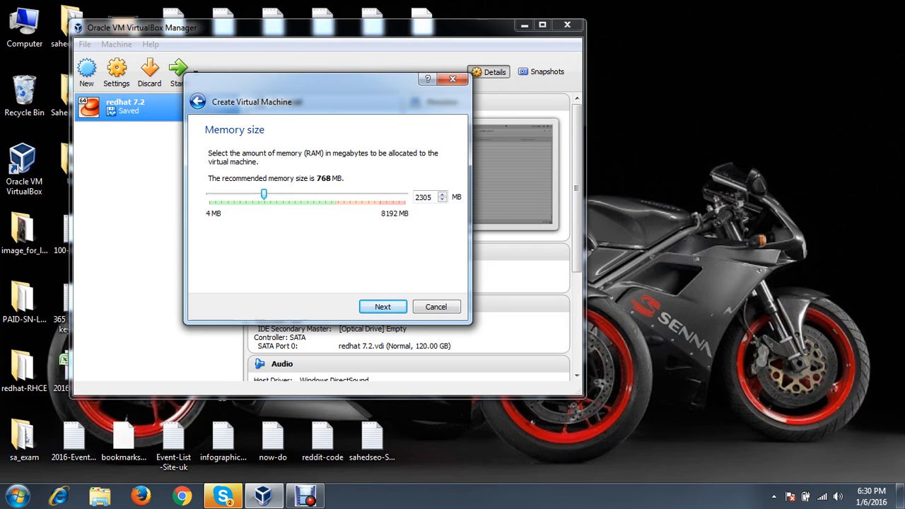
key("Return")
Create a 120 GB VDI virtual hard disk saved as F:\redhat7-node3.vdi
key("Return")
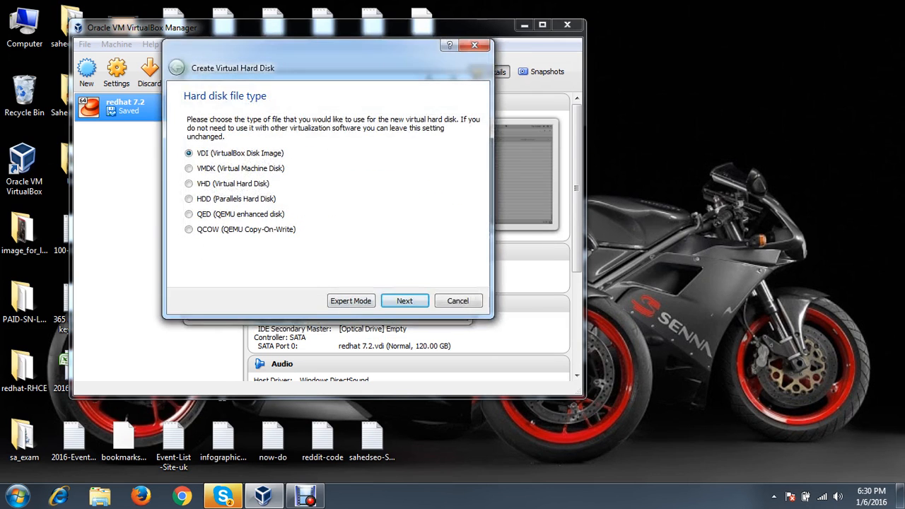
key("Return")
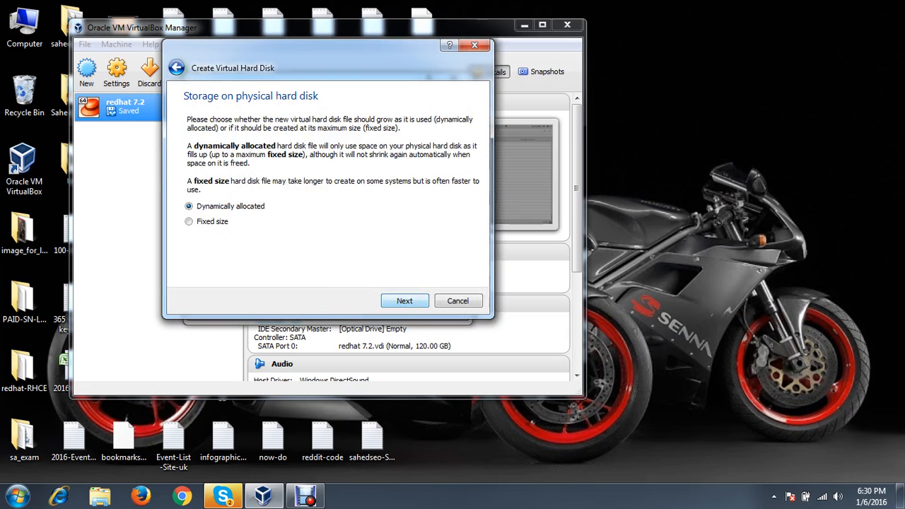
key("Return")
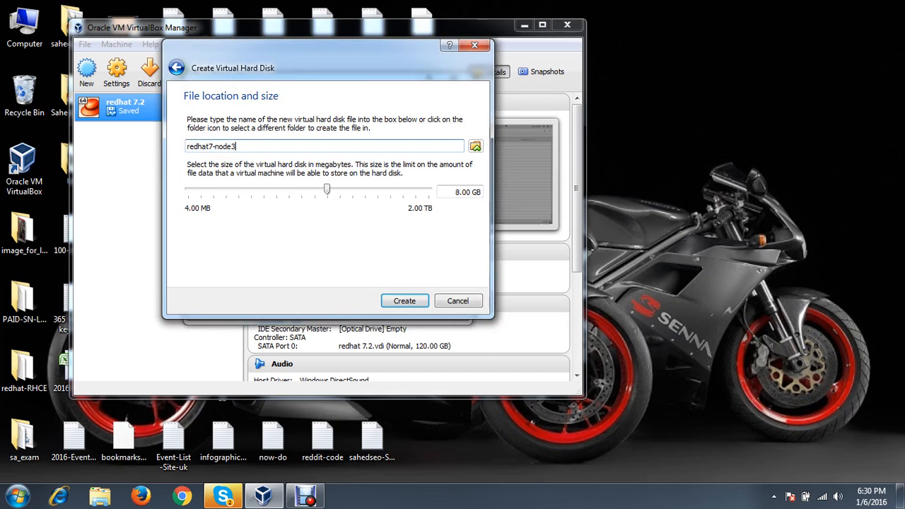
left_click(475, 146)
left_click_drag(271, 161, 271, 214)
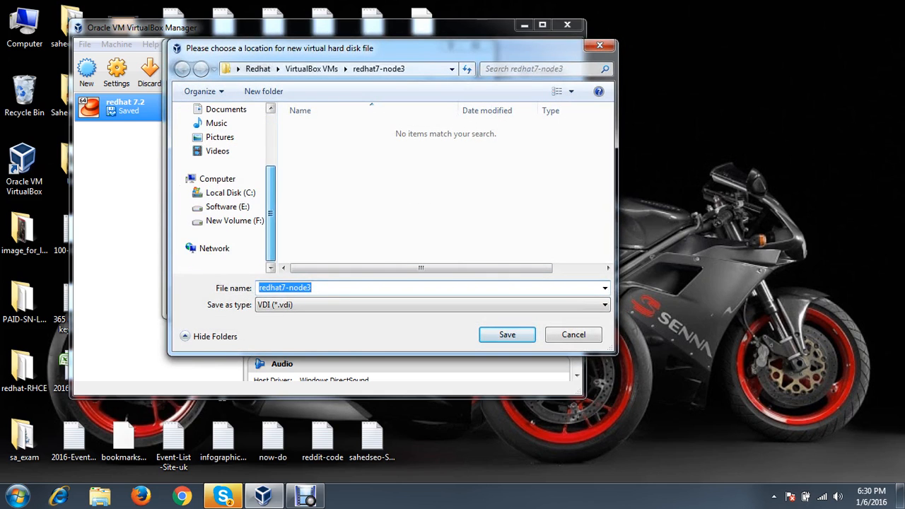
left_click(234, 221)
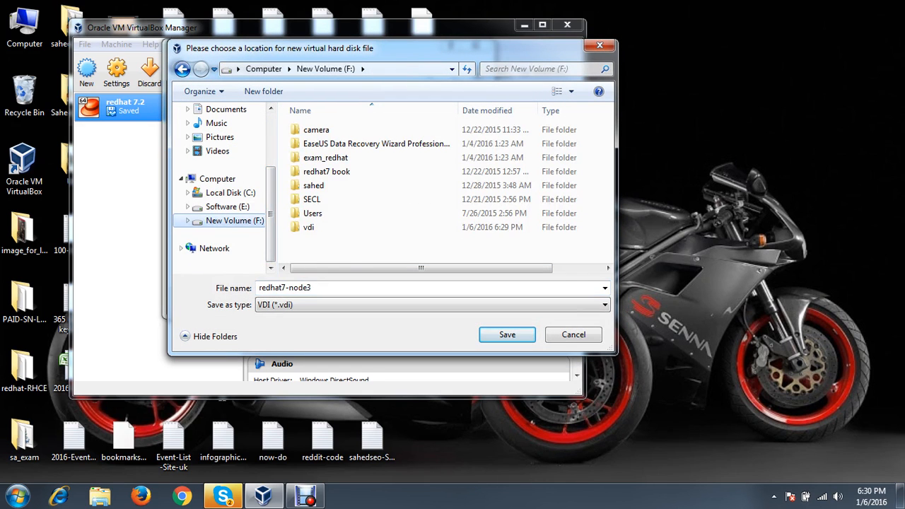
key("Return")
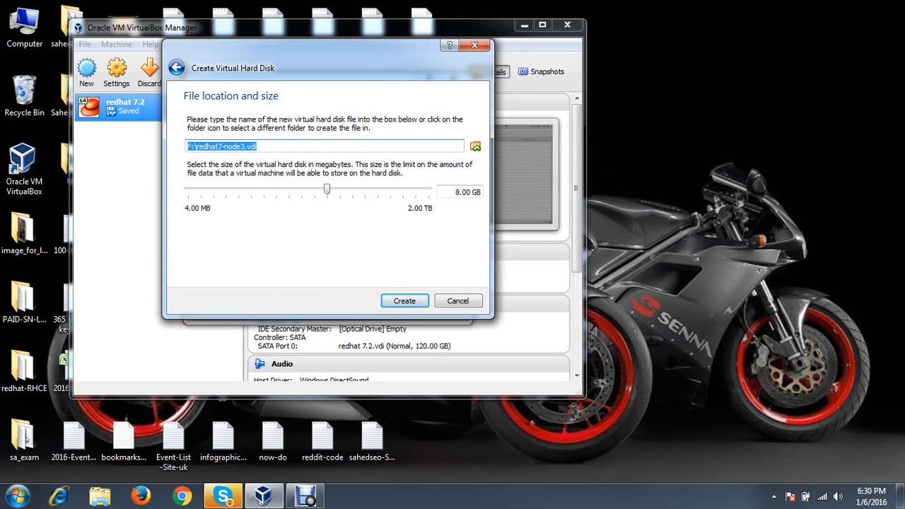
double_click(457, 193)
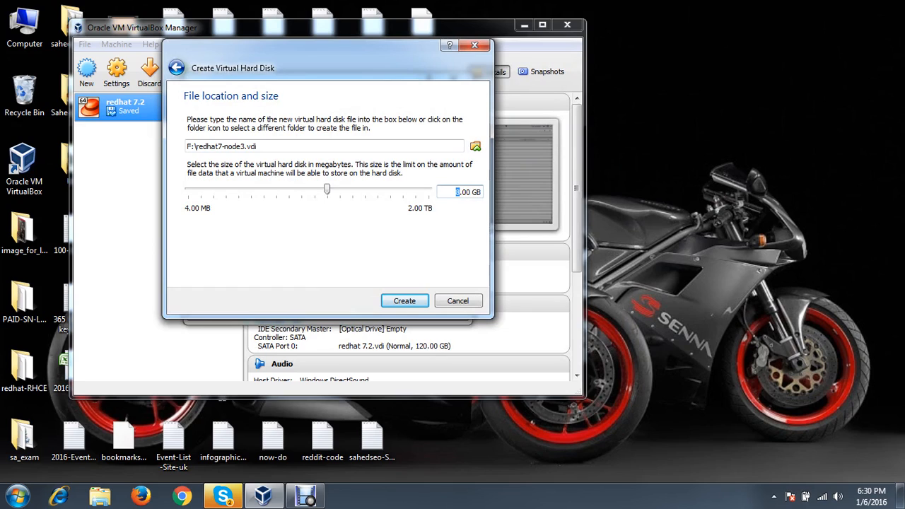
type("120")
key("Return")
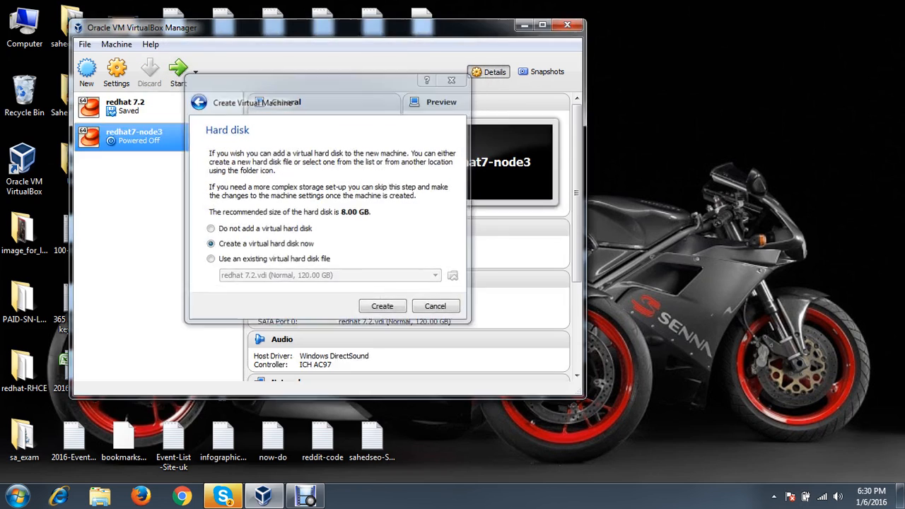
In redhat7-node3's settings, switch USB to the USB 2.0 controller and add device filters
left_click(117, 70)
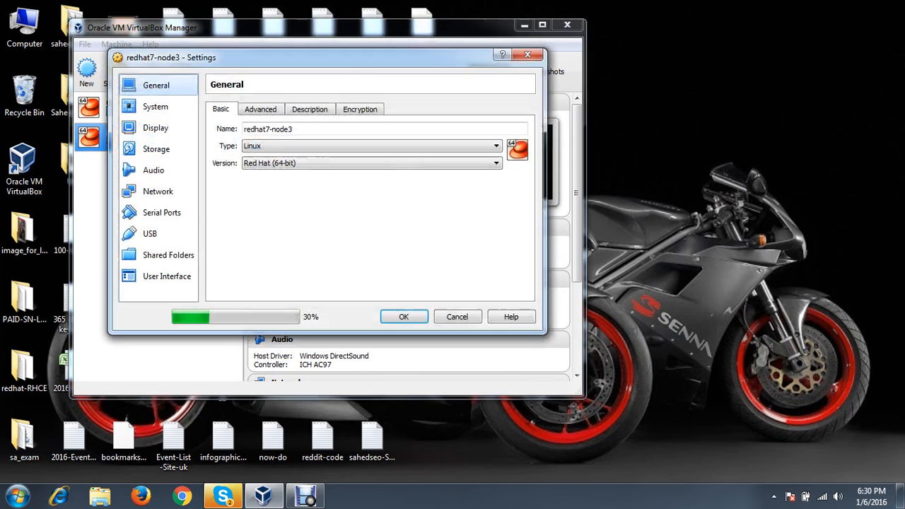
left_click(156, 233)
left_click(227, 138)
double_click(528, 182)
left_click(529, 182)
left_click(528, 182)
Mount rhel-server-7.0-x86_64-dvd.iso in the empty optical drive and save the settings
left_click(155, 149)
left_click(248, 139)
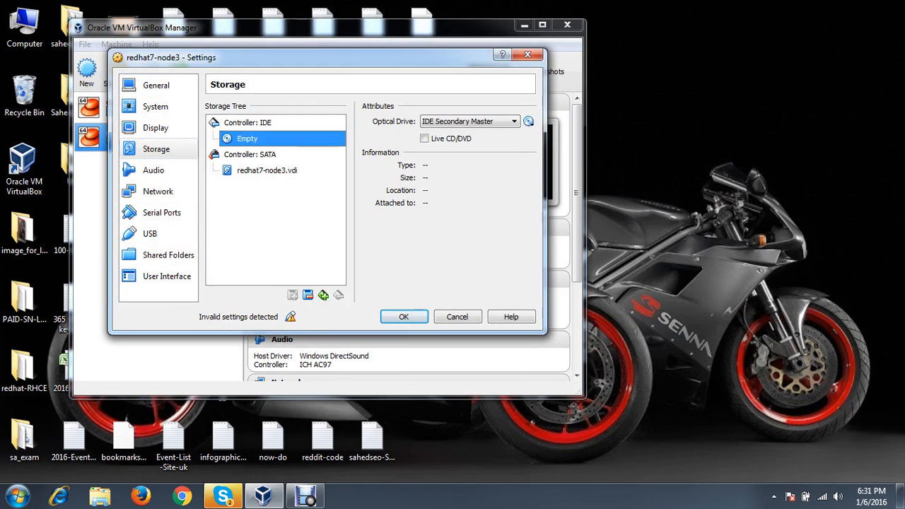
left_click(528, 122)
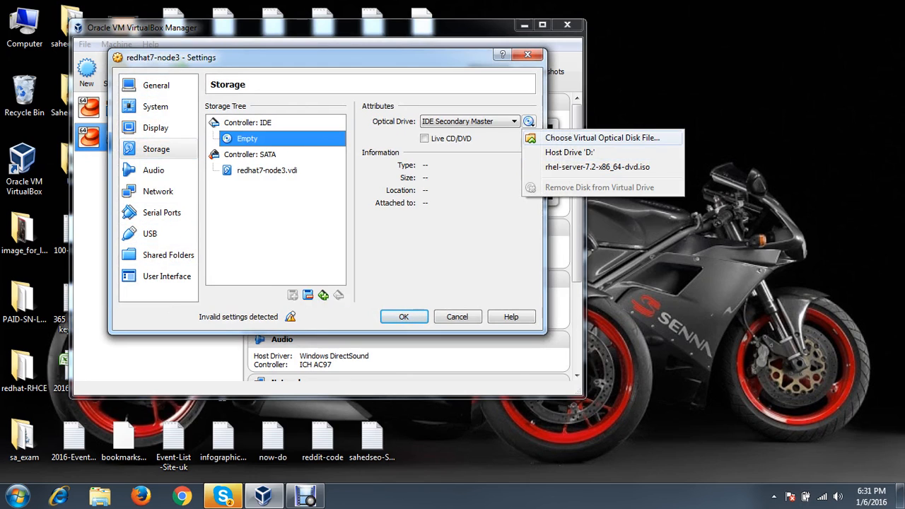
left_click(602, 138)
left_click(295, 270)
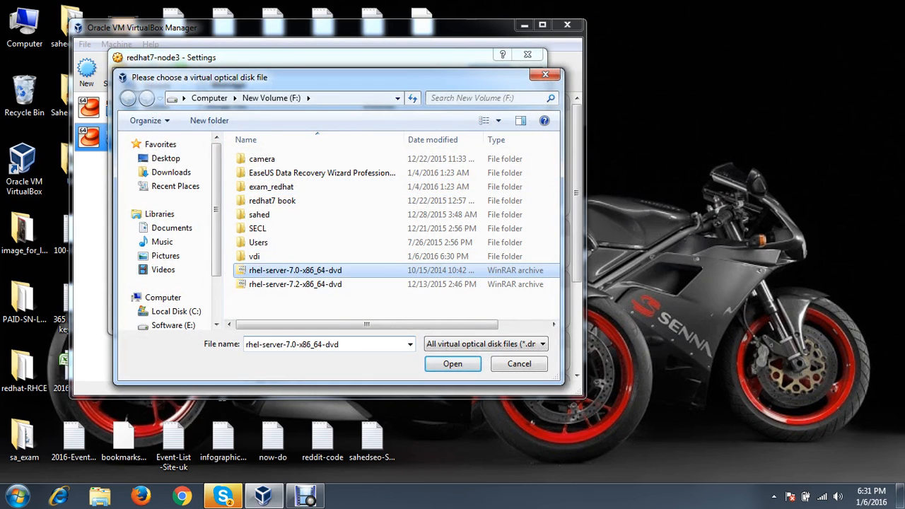
left_click(296, 284)
left_click(296, 270)
left_click(453, 364)
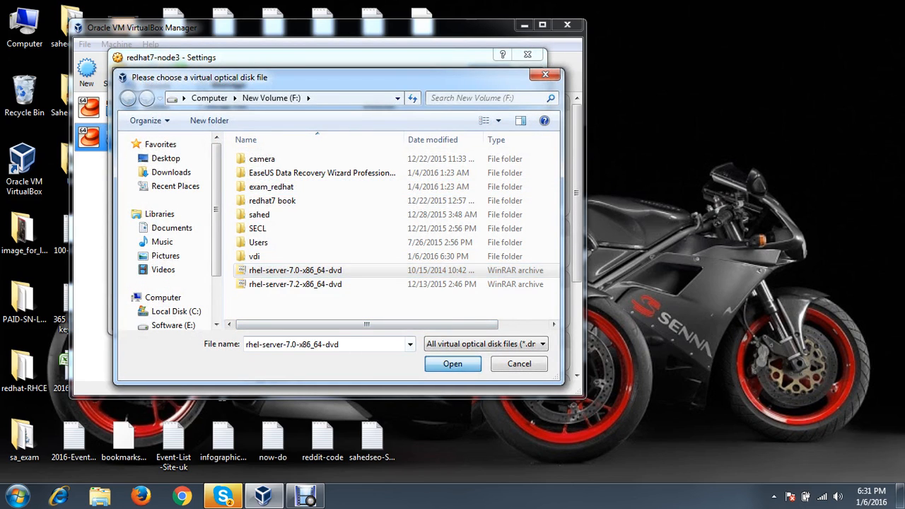
left_click(404, 316)
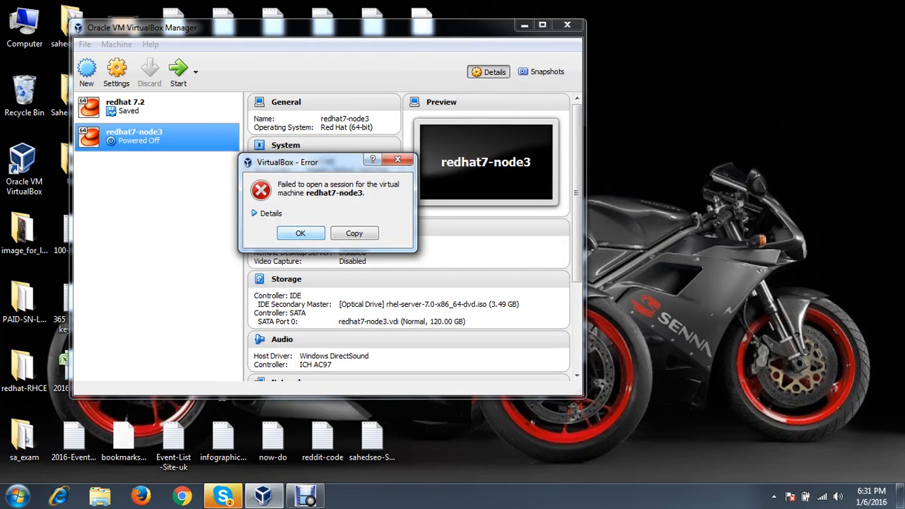
Dismiss the session error and replace the disc with rhel-server-7.2-x86_64-dvd.iso in Storage settings
key("Return")
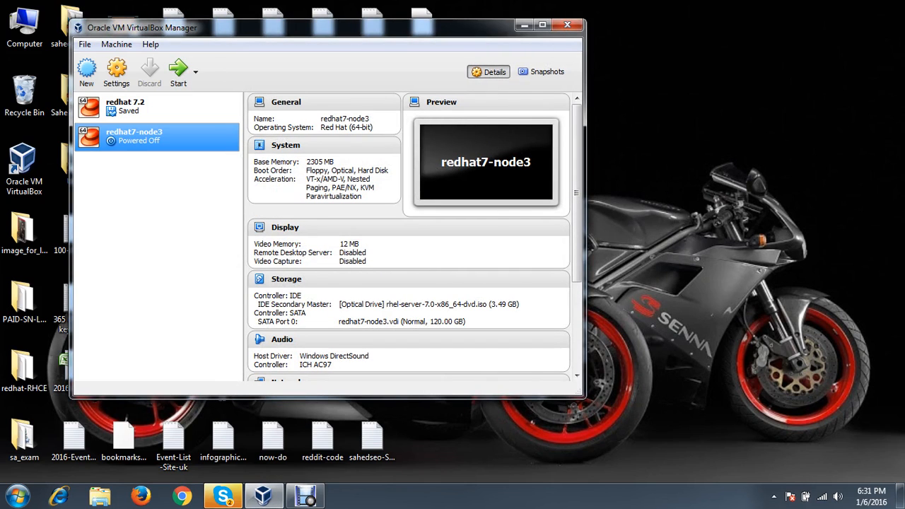
right_click(132, 140)
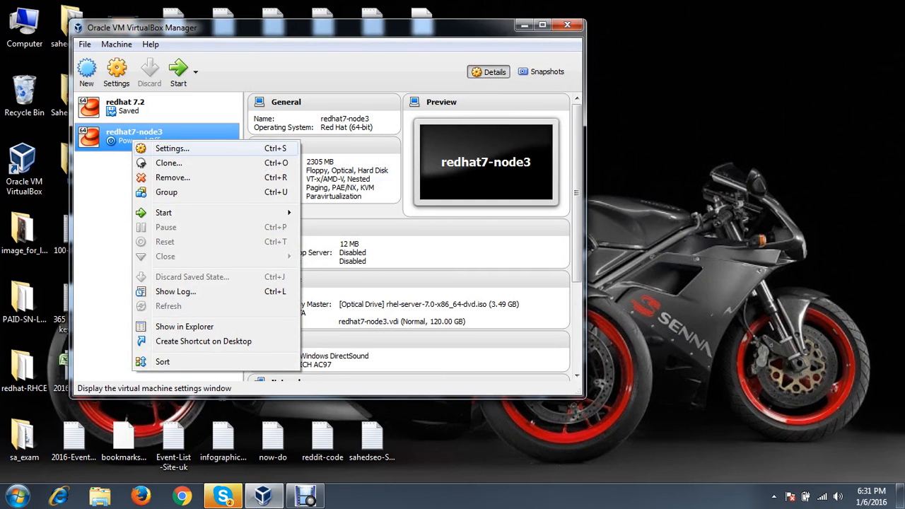
left_click(169, 149)
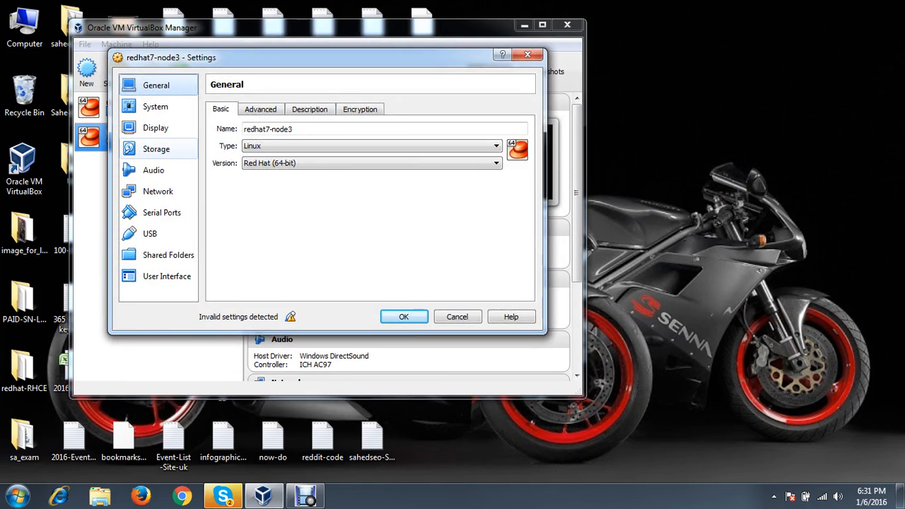
left_click(156, 148)
left_click(286, 138)
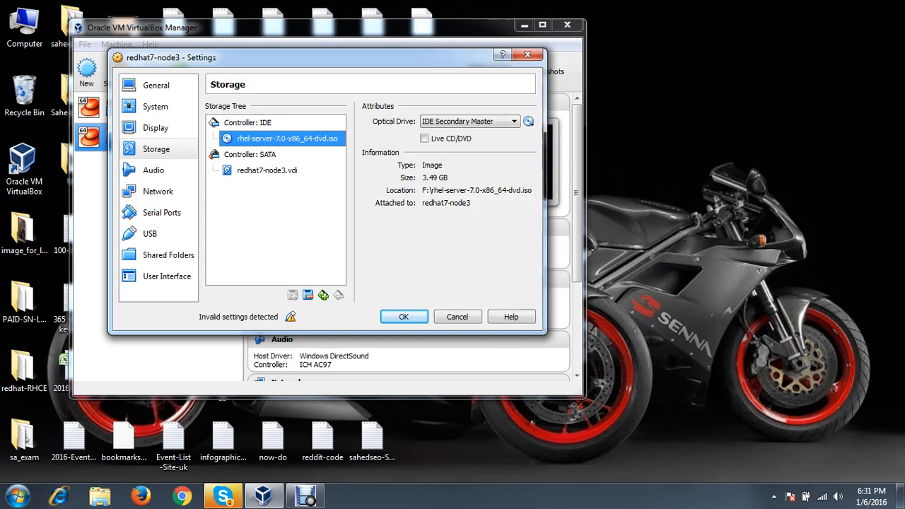
left_click(528, 121)
left_click(597, 181)
key("Return")
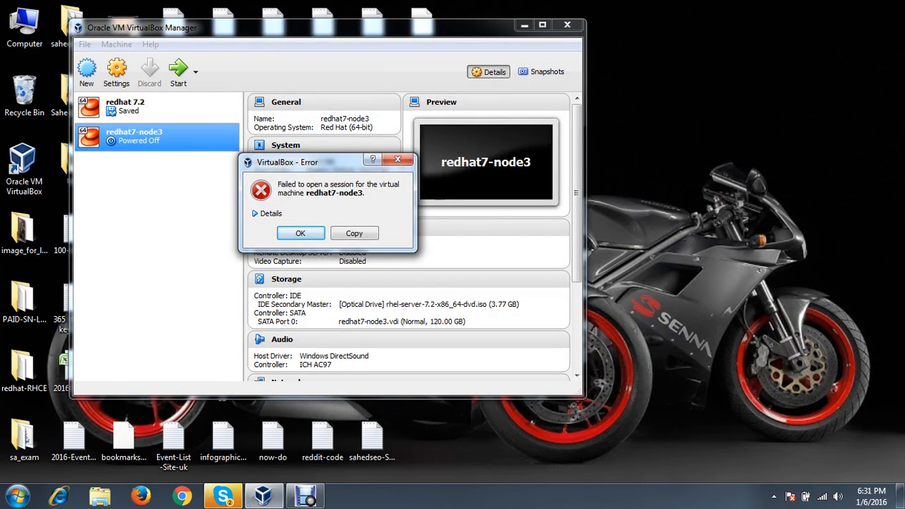
Review and dismiss the session error, then disable redhat7-node3's USB controller and save
left_click(264, 213)
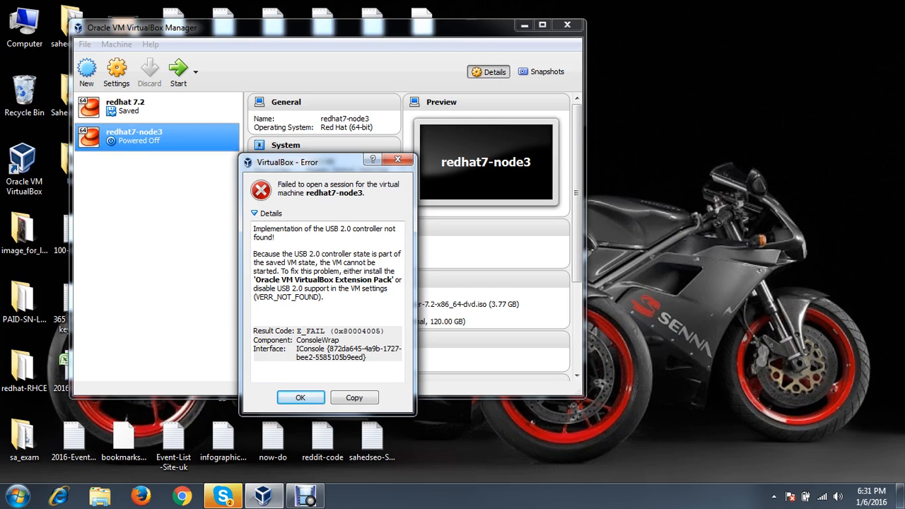
left_click(300, 397)
left_click(116, 71)
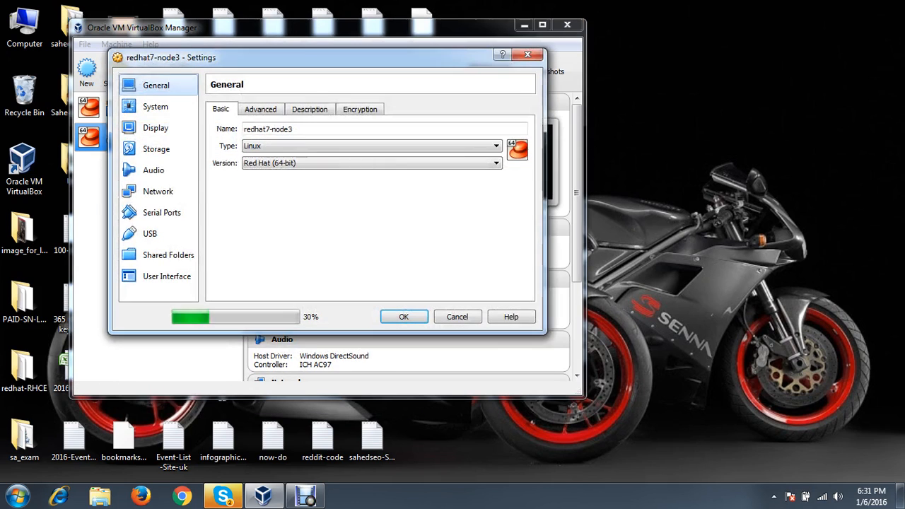
left_click(150, 233)
left_click(210, 107)
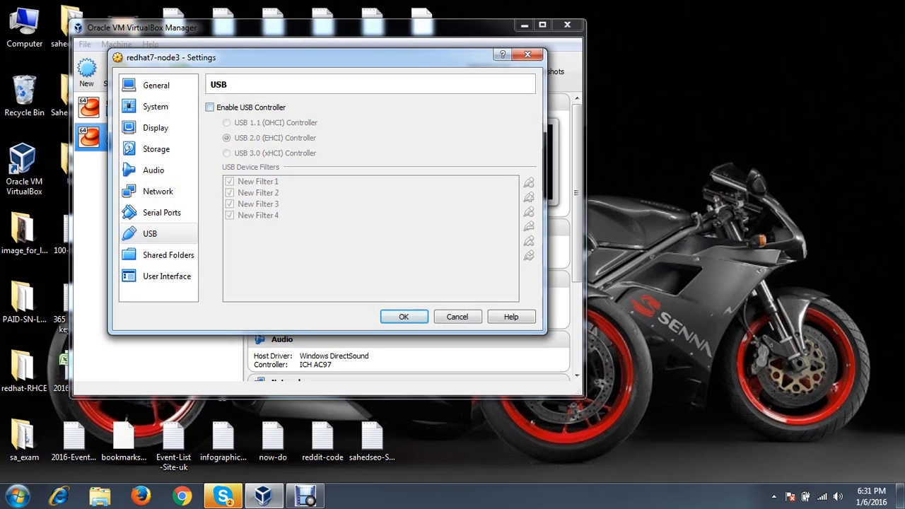
left_click(404, 316)
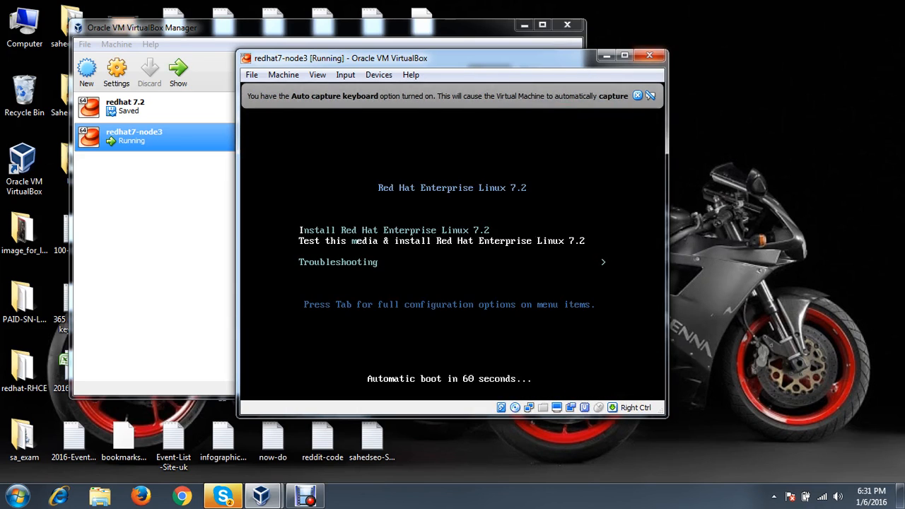
Close the running redhat7-node3 window by powering off the machine
left_click(649, 55)
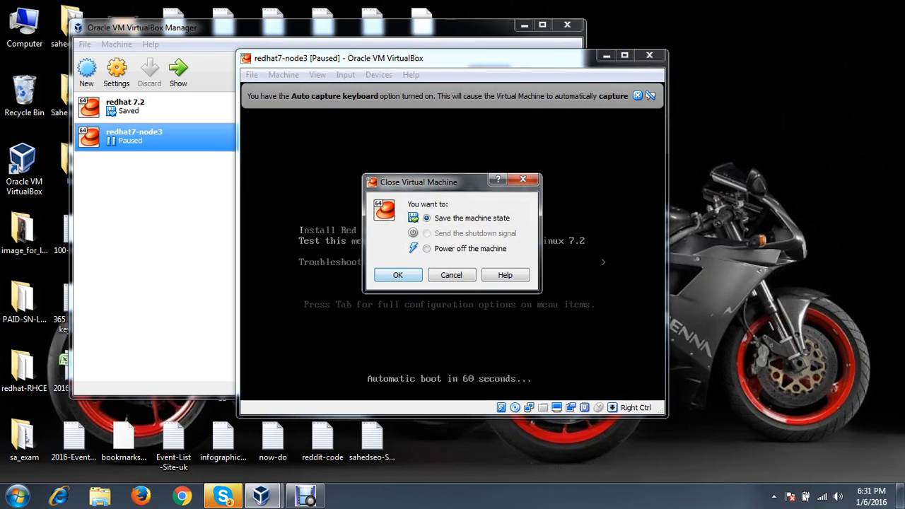
left_click(427, 249)
left_click(398, 275)
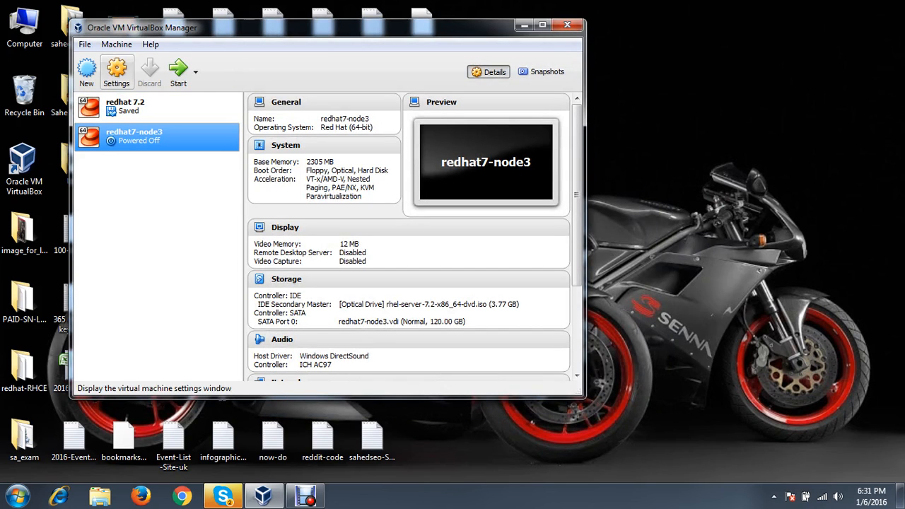
Reselect the rhel-server-7.2 ISO in Storage, save, and start redhat7-node3
left_click(117, 70)
left_click(153, 170)
left_click(157, 148)
left_click(287, 138)
left_click(528, 121)
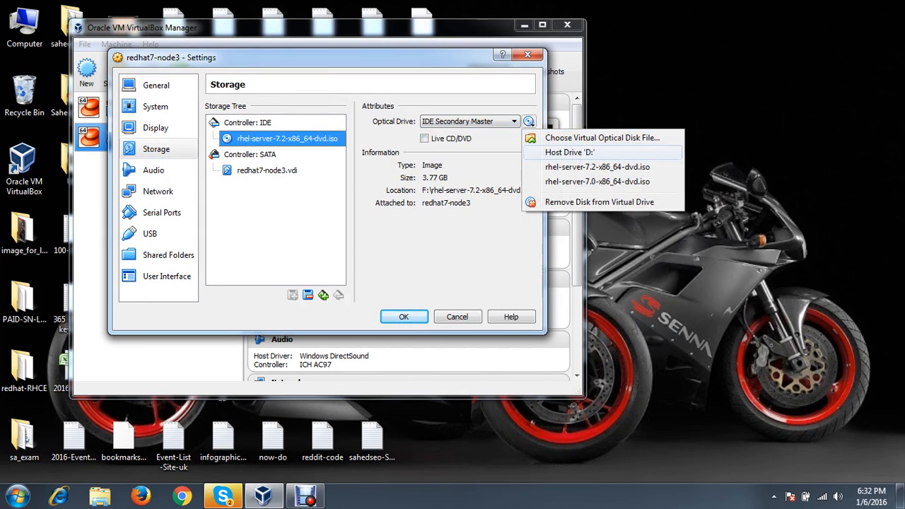
left_click(587, 177)
left_click(528, 121)
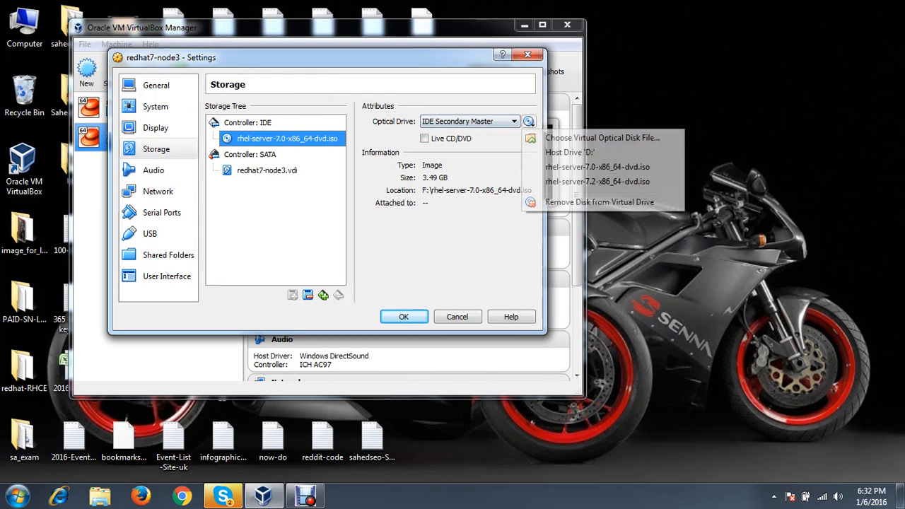
left_click(587, 176)
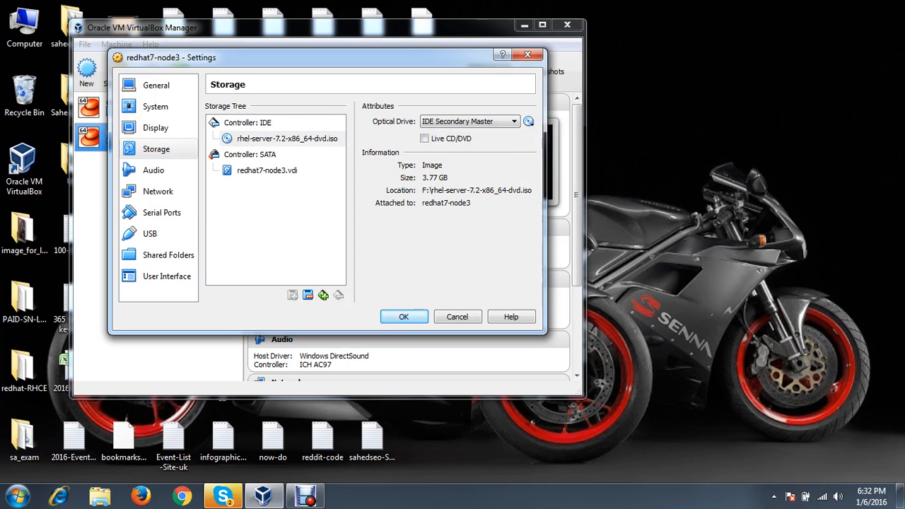
left_click(403, 316)
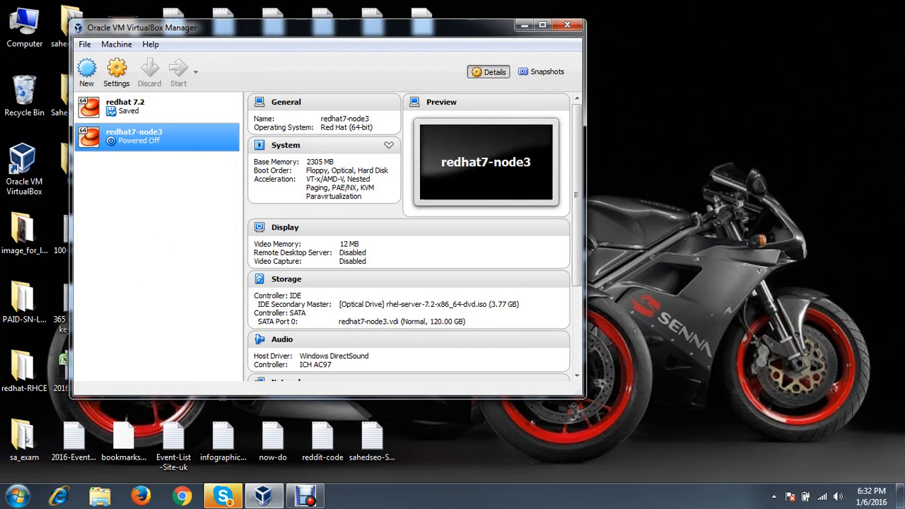
left_click(222, 495)
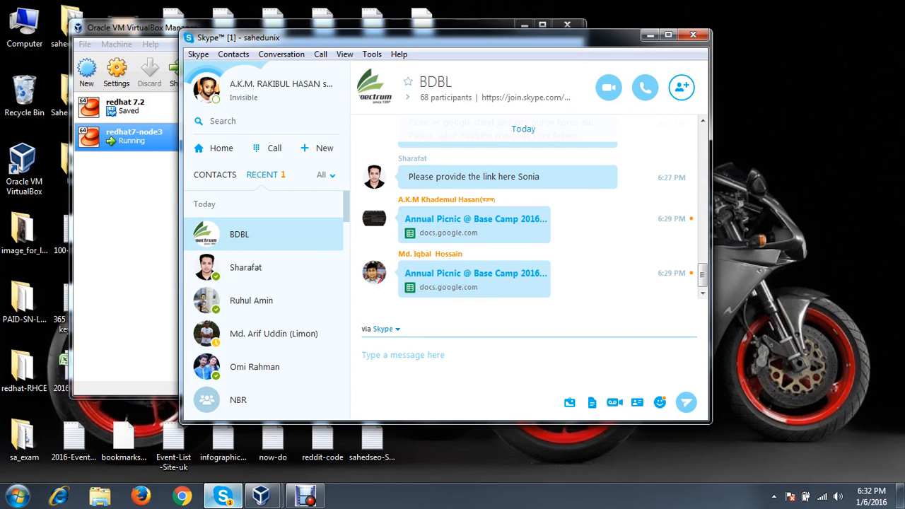
left_click(223, 495)
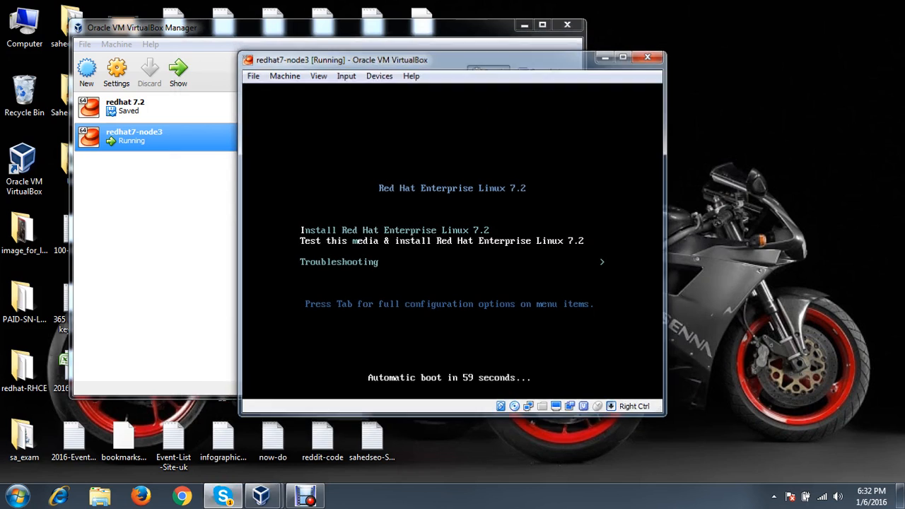
Go full screen, boot the Install Red Hat Enterprise Linux 7.2 entry, and skip the media check
key("ctrl+f")
key("Return")
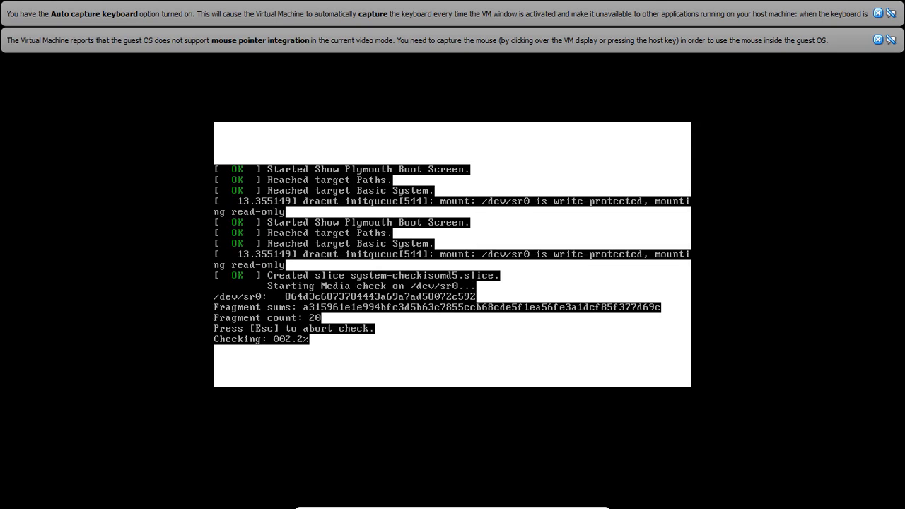
key("Escape")
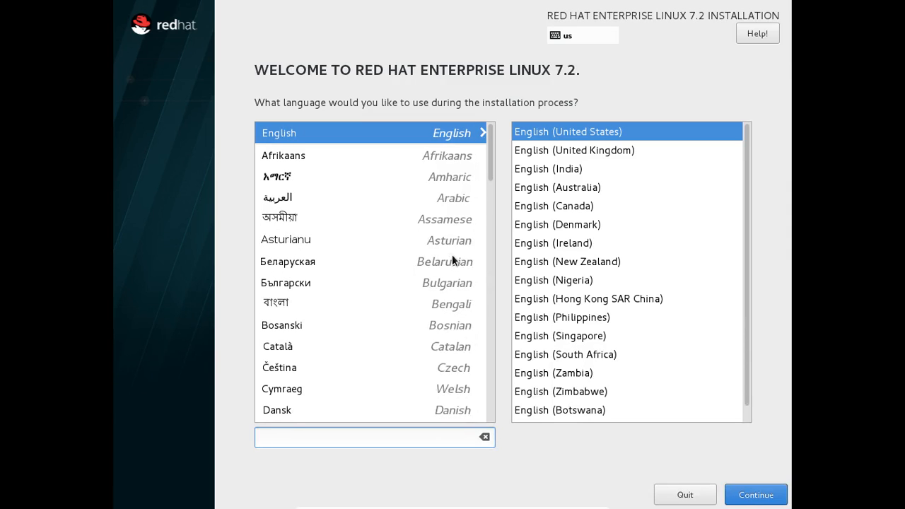
Continue with English, choose Server with GUI as base environment, then go to Installation Destination
left_click(775, 495)
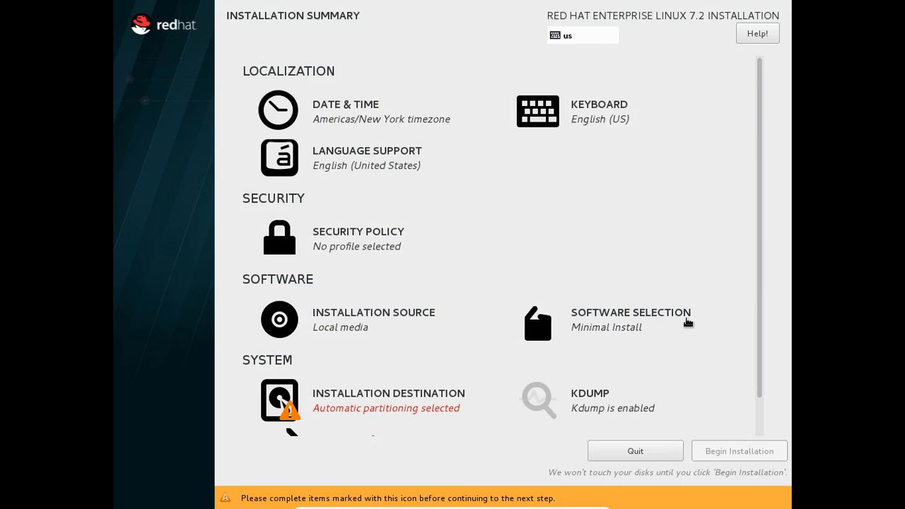
left_click(606, 321)
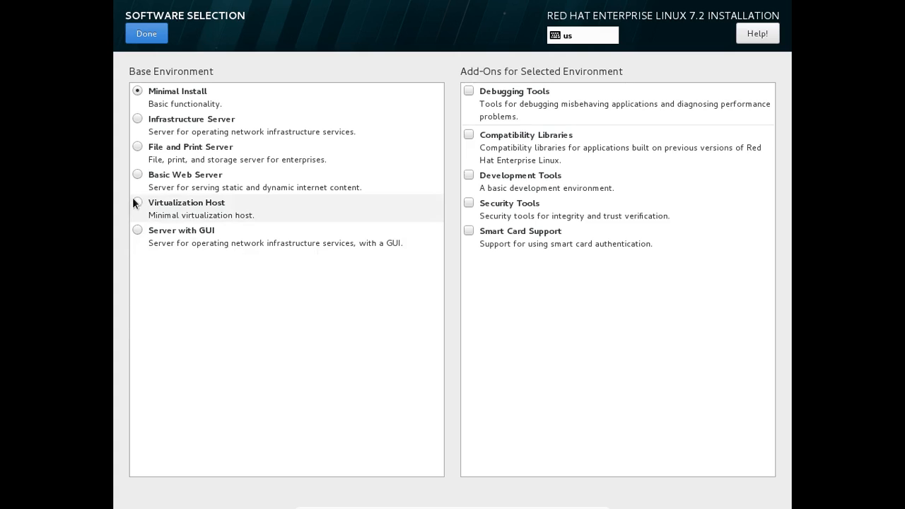
left_click(150, 231)
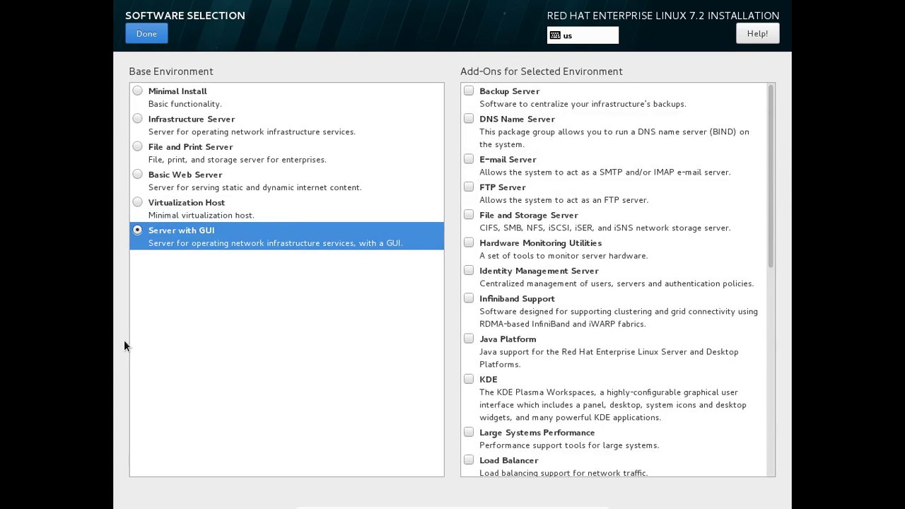
left_click(158, 31)
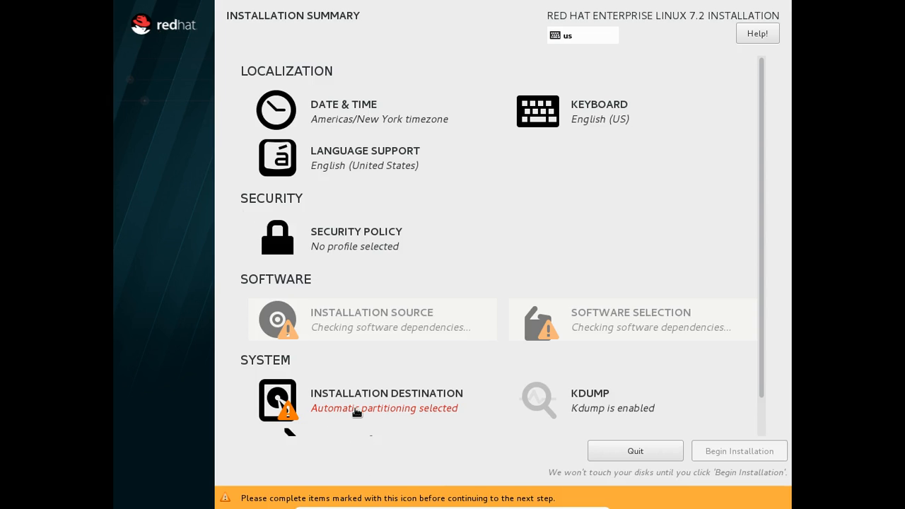
left_click(351, 409)
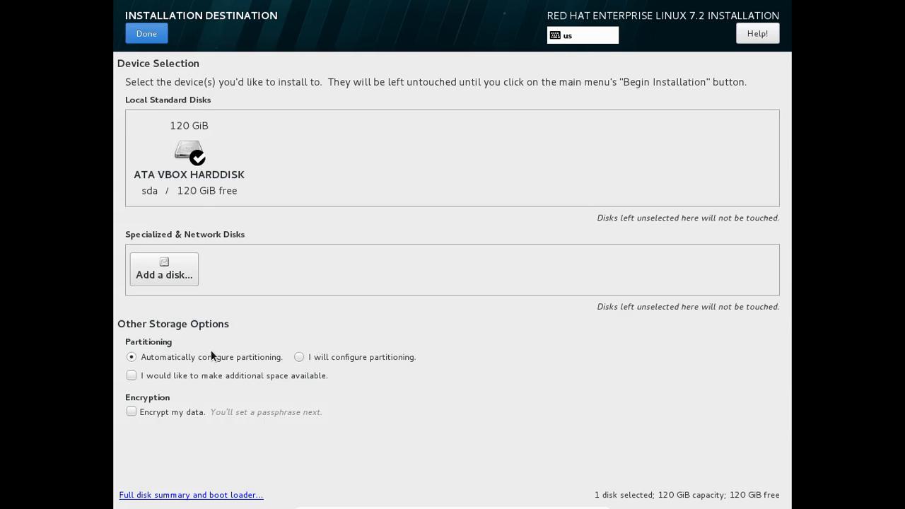
Select 'I will configure partitioning' for the 120 GiB disk and confirm
left_click(298, 357)
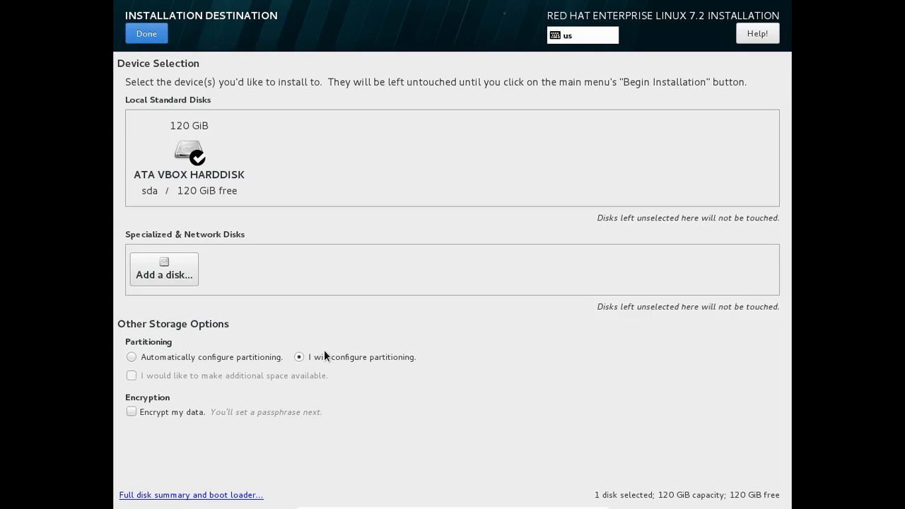
left_click(143, 33)
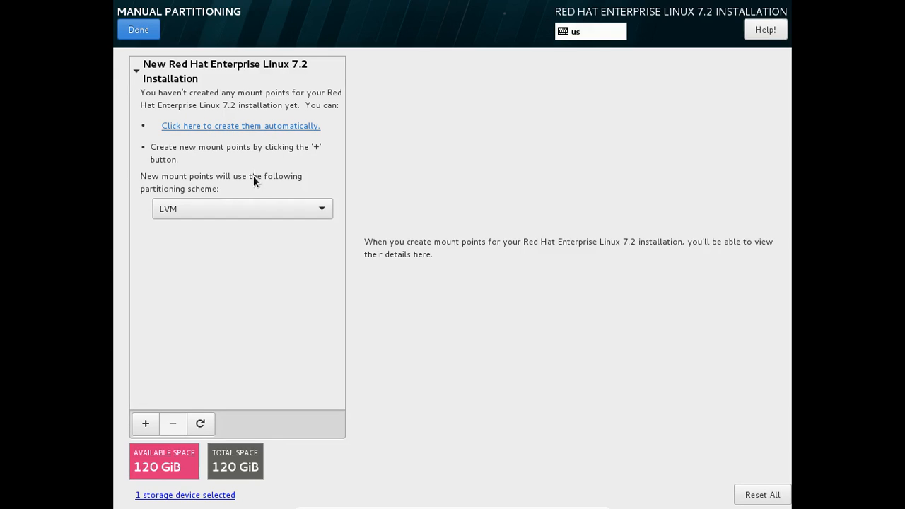
Switch the scheme to Standard Partition and add a / mount point of 20GB
left_click(251, 206)
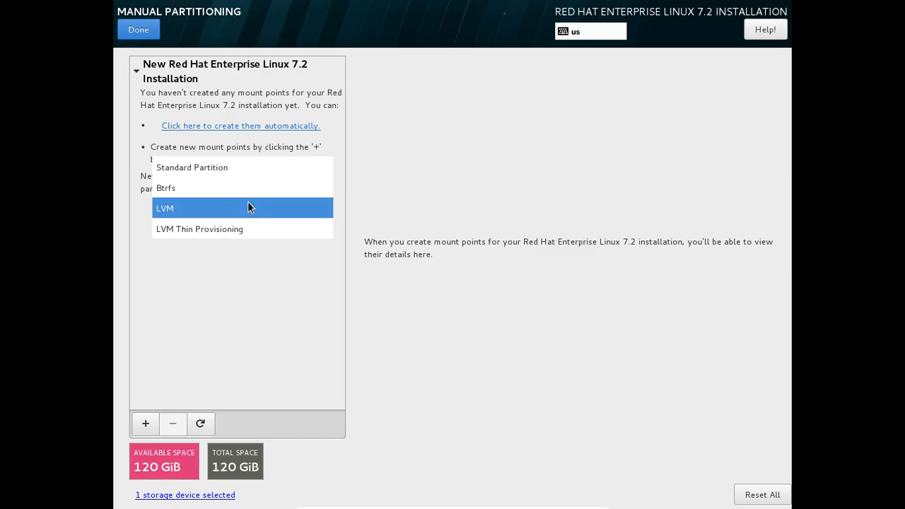
left_click(210, 168)
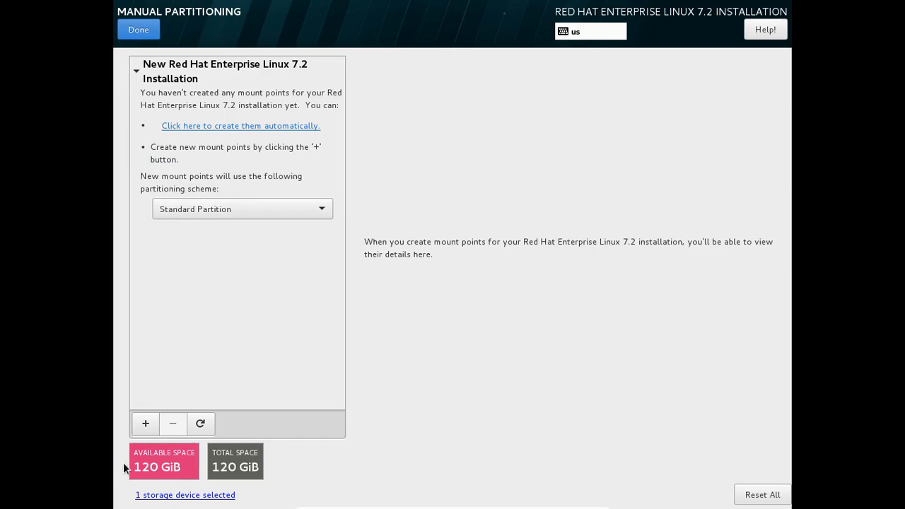
left_click(141, 422)
left_click(545, 253)
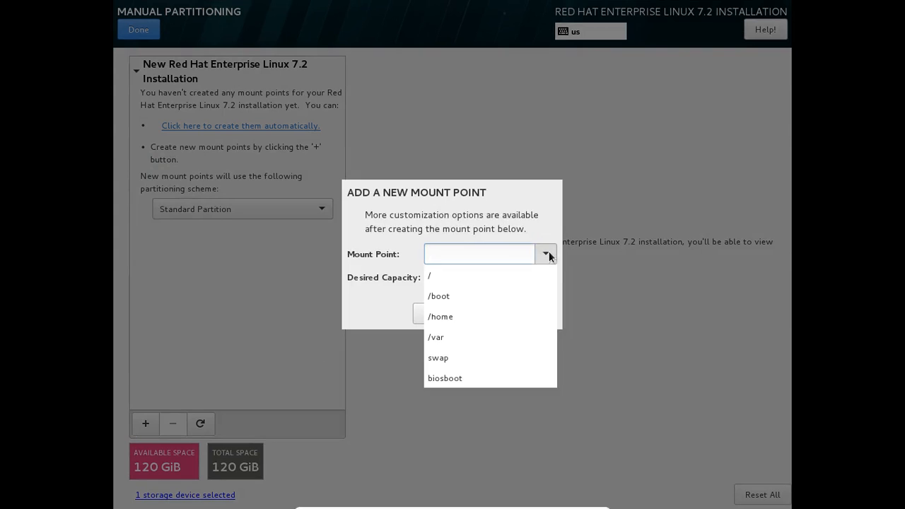
left_click(428, 275)
left_click(469, 280)
type("20GB")
left_click(502, 312)
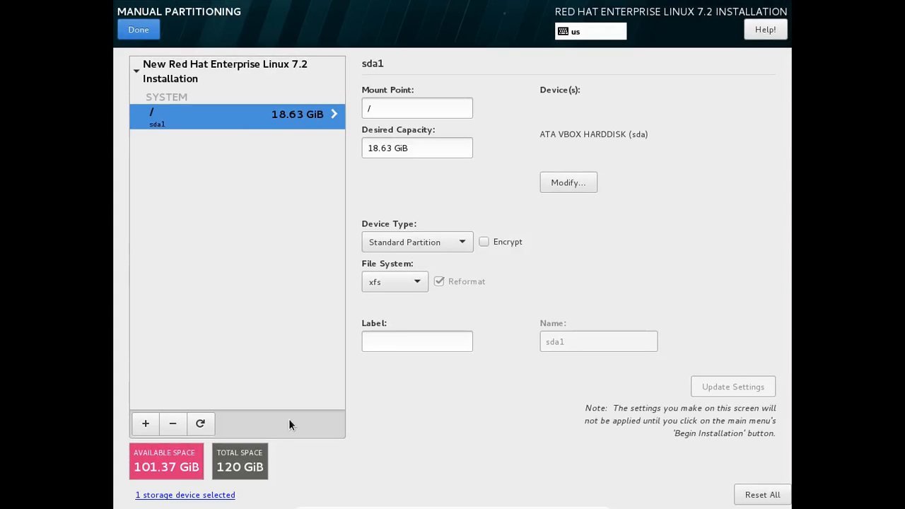
Add a /boot mount point with 200MB capacity
left_click(148, 426)
left_click(545, 253)
left_click(487, 275)
left_click(491, 273)
type("200M")
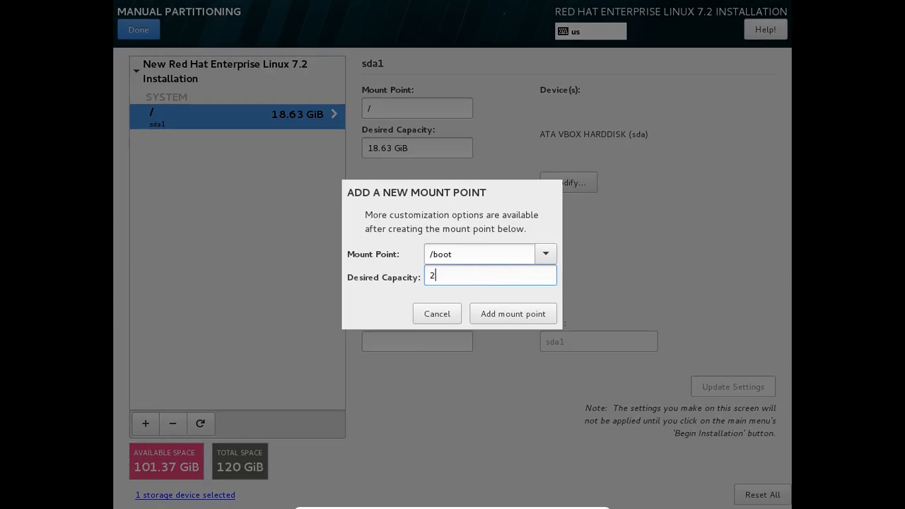
type("B")
left_click(532, 313)
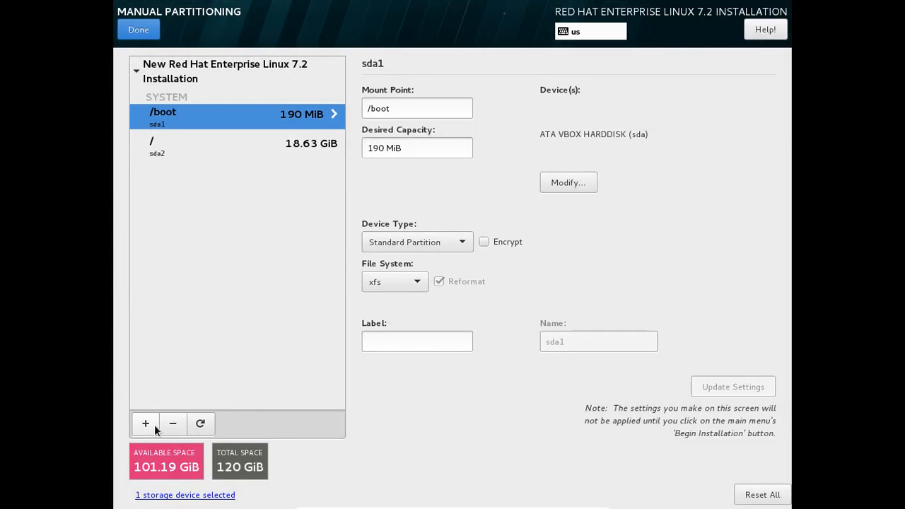
left_click(146, 423)
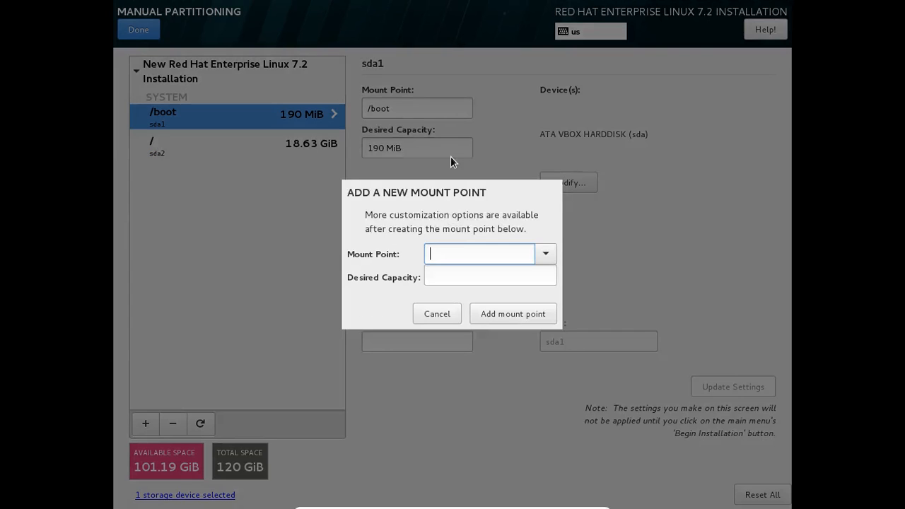
Add a swap mount point with 4GB desired capacity, listed as 3814 MiB
left_click(532, 253)
left_click(462, 310)
left_click(471, 276)
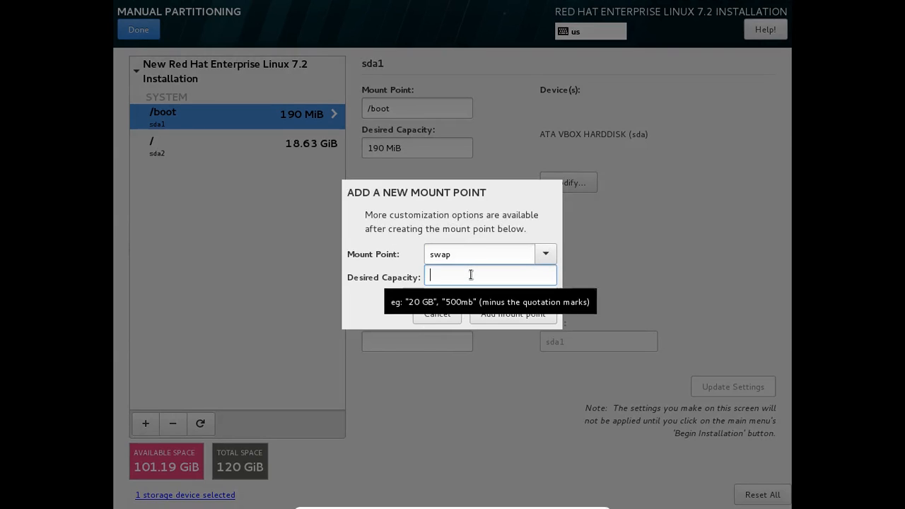
type("4GB")
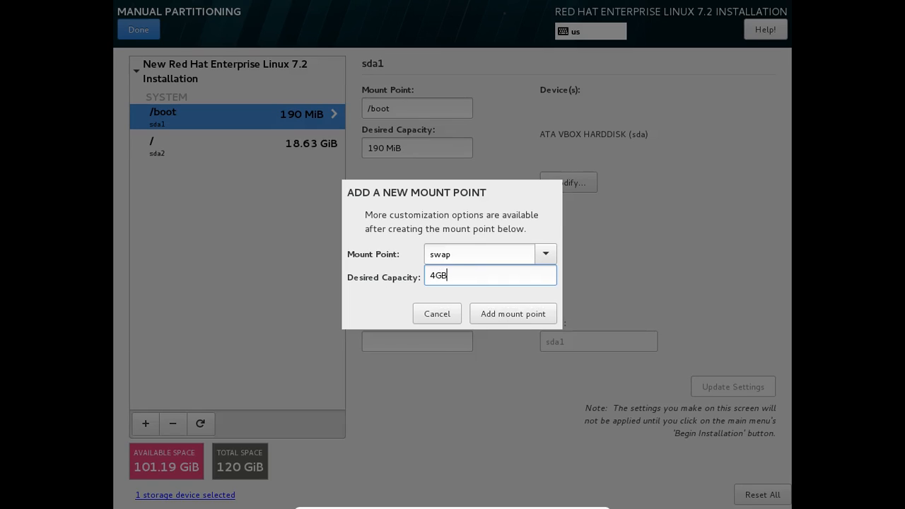
left_click(524, 319)
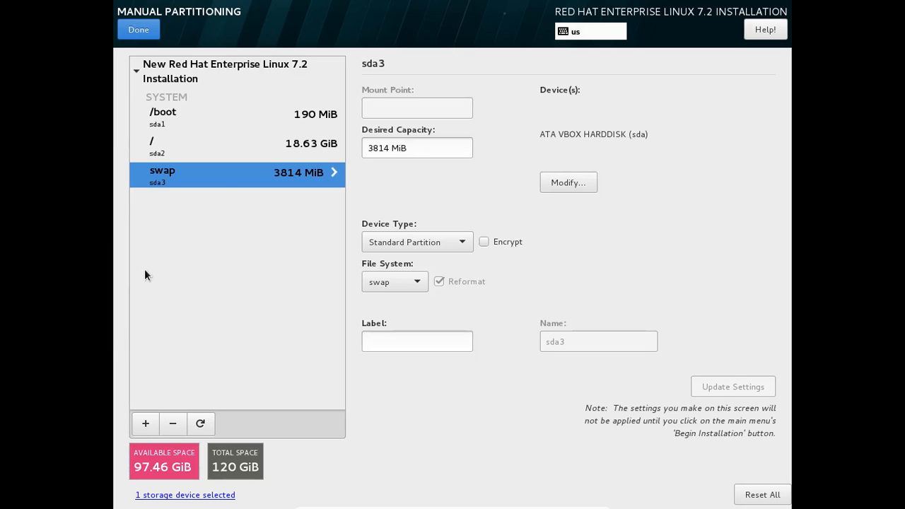
Review the details of the /boot, / and swap partitions
left_click(210, 123)
left_click(210, 147)
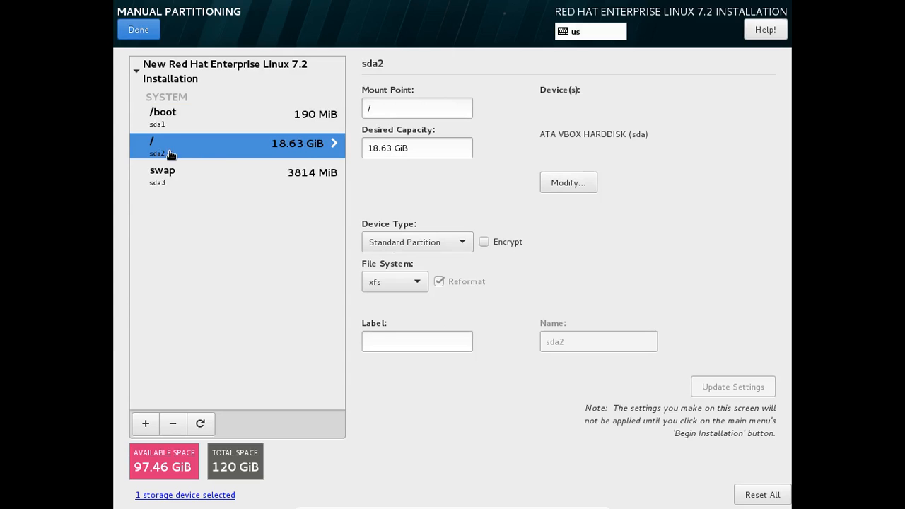
left_click(171, 130)
left_click(177, 149)
left_click(180, 172)
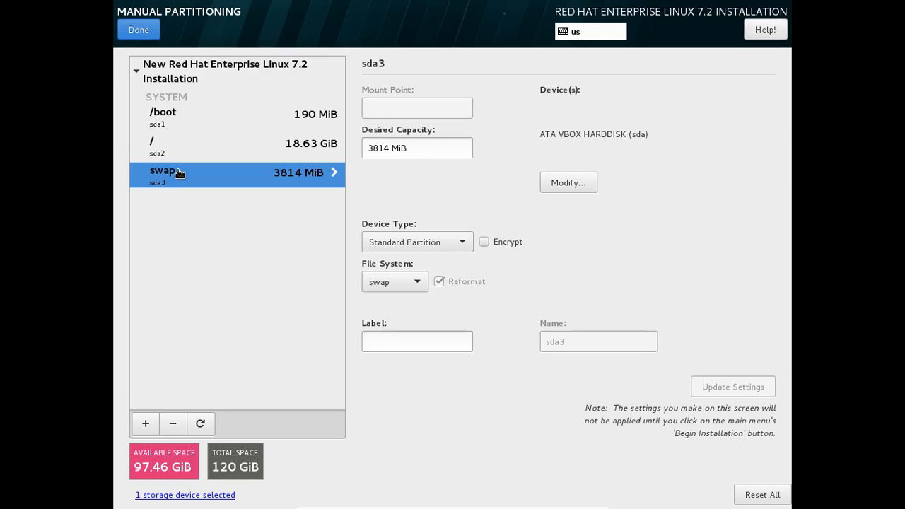
left_click(178, 124)
left_click(182, 144)
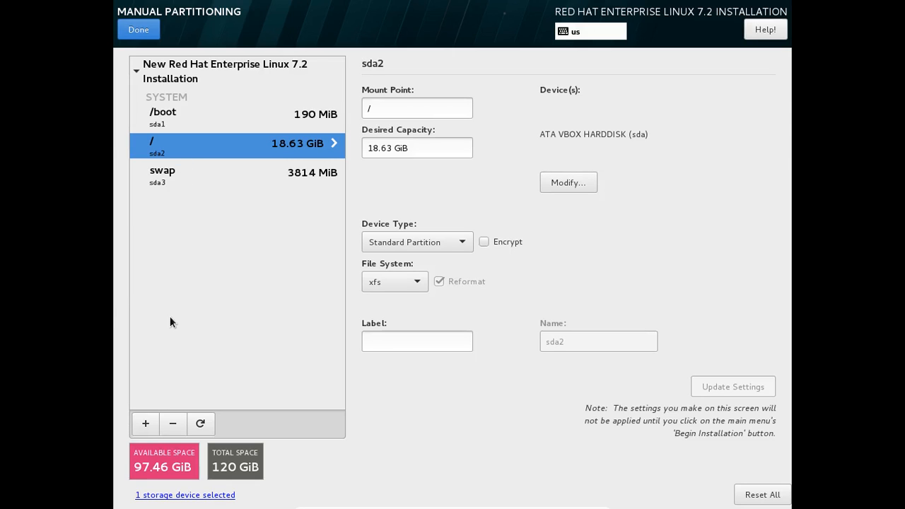
Create a /u01 mount point with 10GB desired capacity, shown as 9536 MiB on sda5
left_click(146, 423)
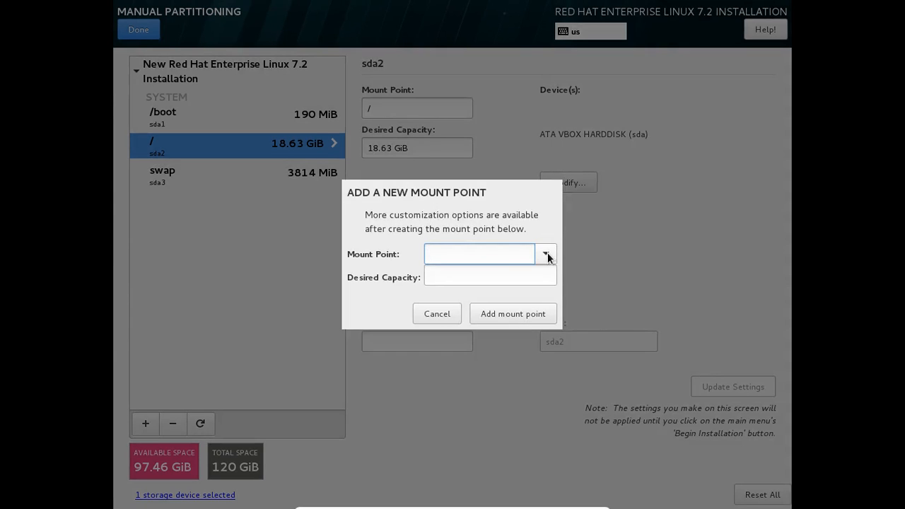
type("/u01")
left_click(488, 273)
type("10GB")
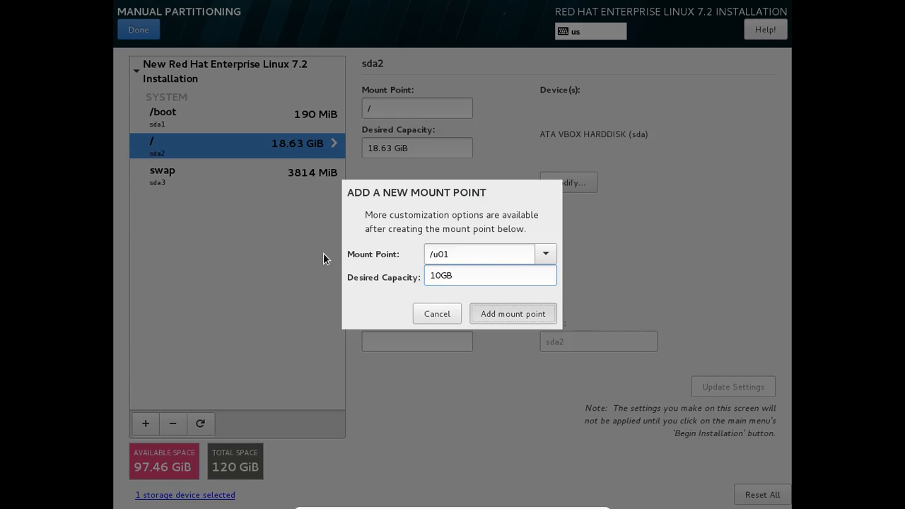
key("Return")
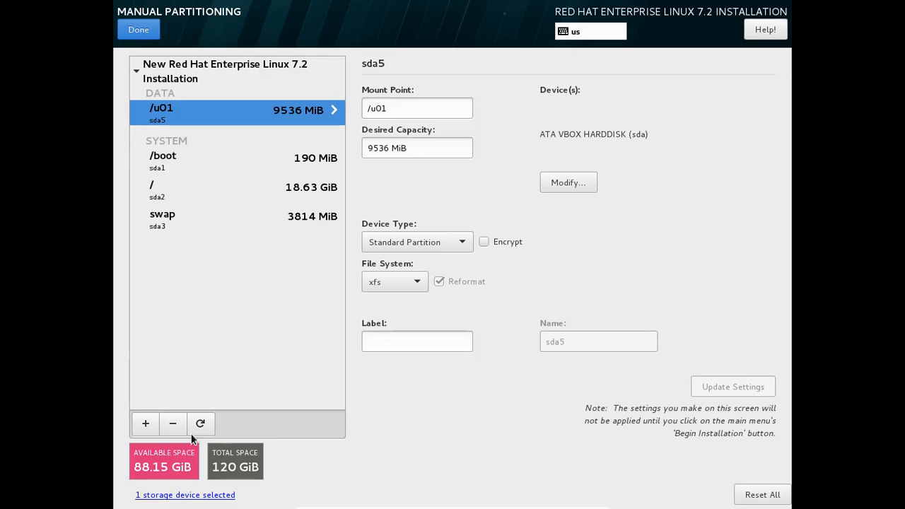
left_click(146, 424)
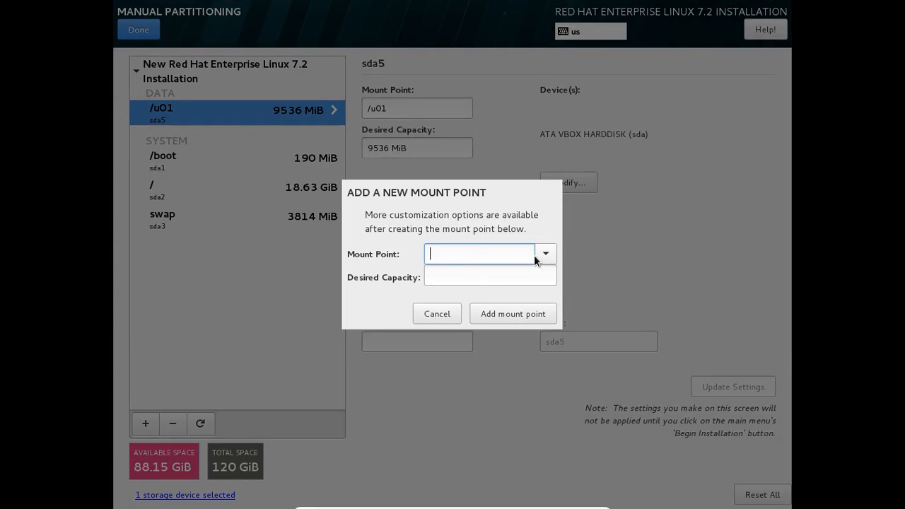
Choose /var as the new mount point and enter 20GB as its desired capacity
type("/var")
left_click(495, 269)
left_click(457, 274)
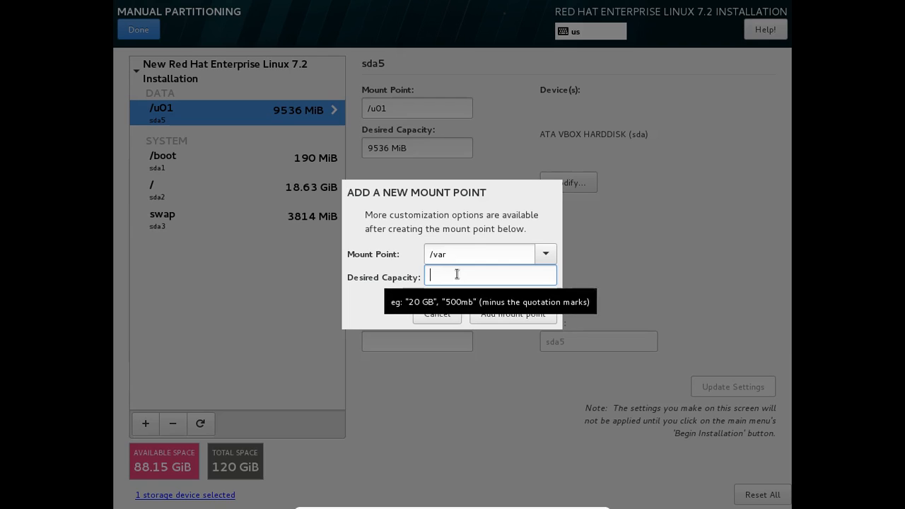
type("20GB")
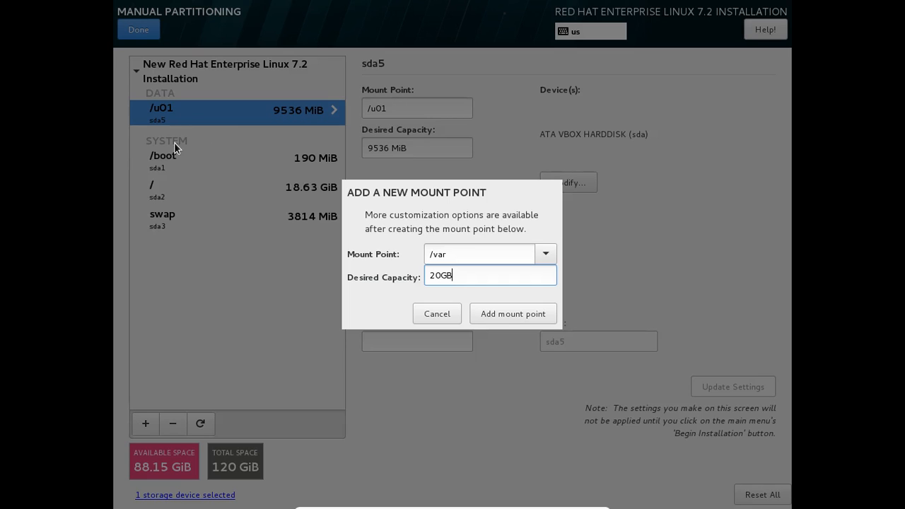
Add the /var mount point as an 18.63 GiB partition on sda6, then select the / partition
left_click(481, 306)
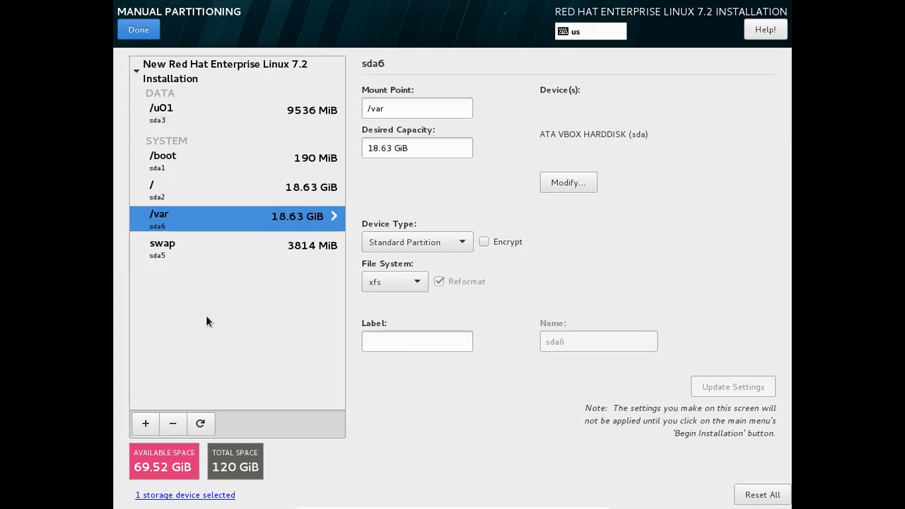
left_click(183, 192)
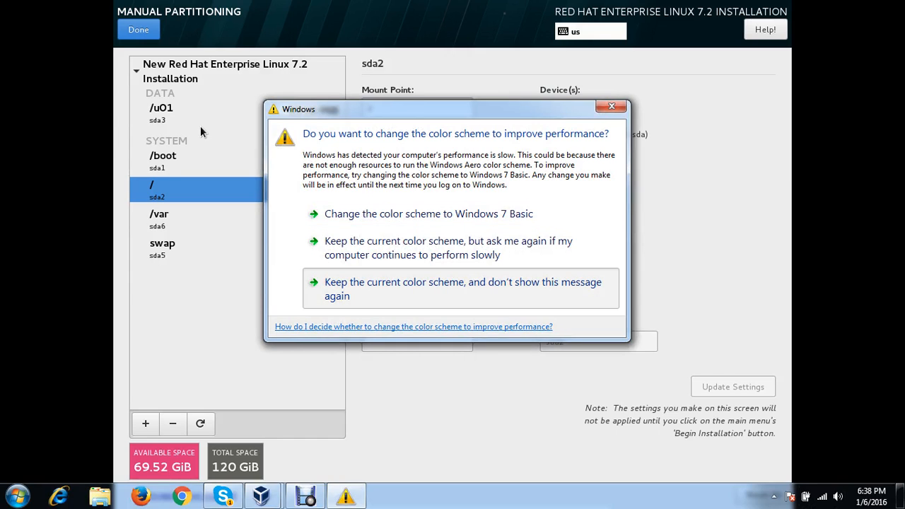
Keep the current Windows colour scheme and stop the performance warning from showing again
left_click(460, 289)
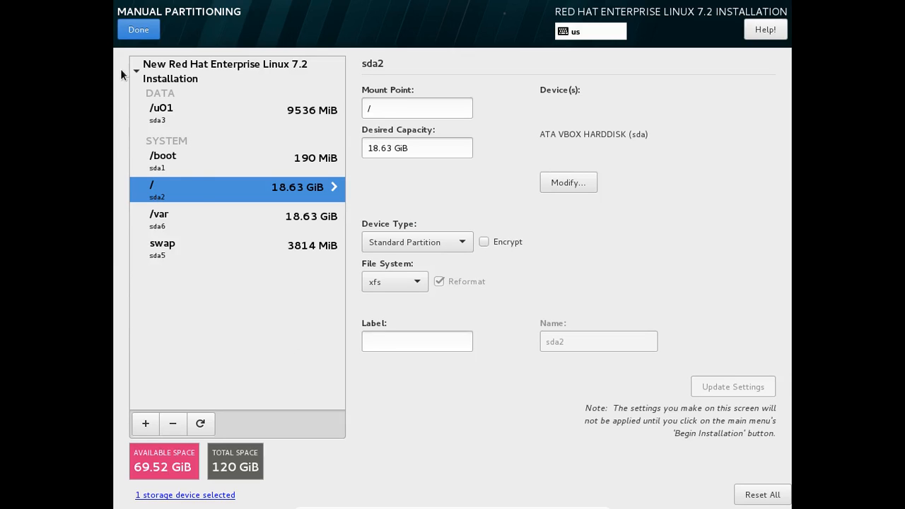
Reset all partitioning choices, leaving Manual Partitioning empty with 120 GiB available
left_click(767, 494)
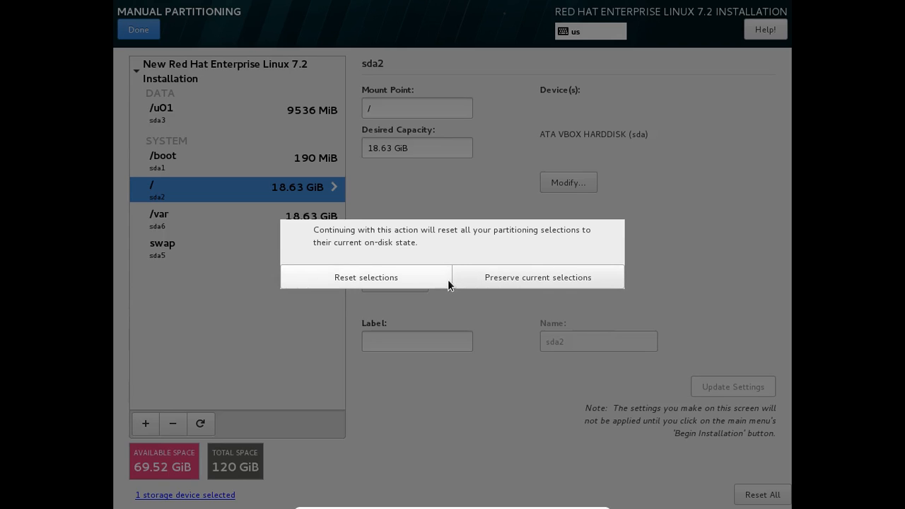
left_click(486, 278)
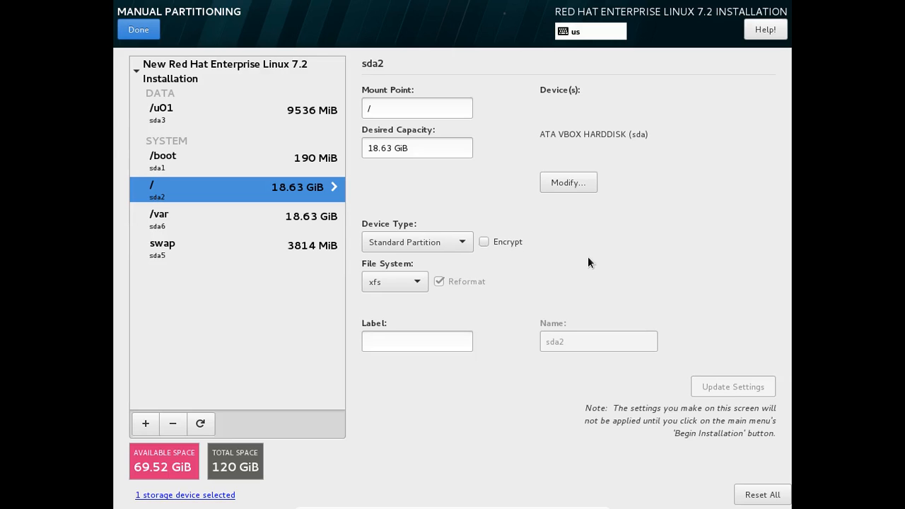
left_click(742, 495)
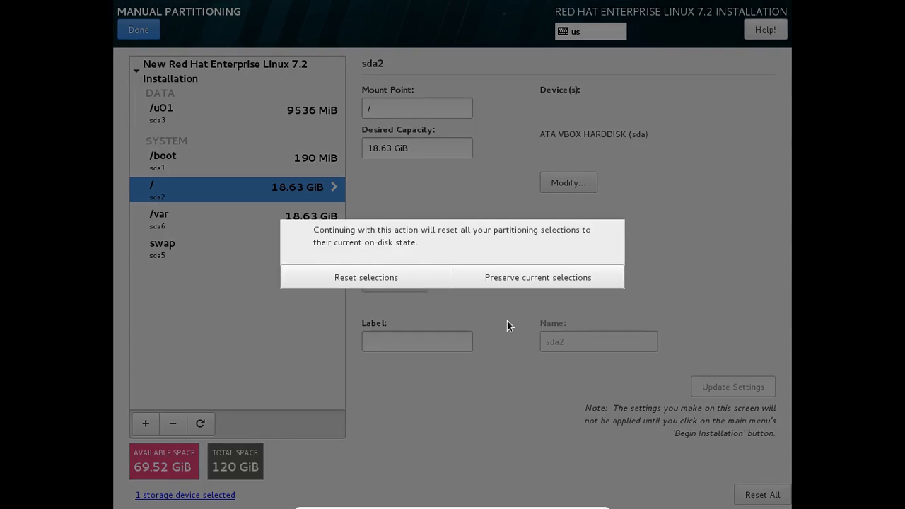
left_click(509, 280)
left_click(754, 494)
left_click(377, 279)
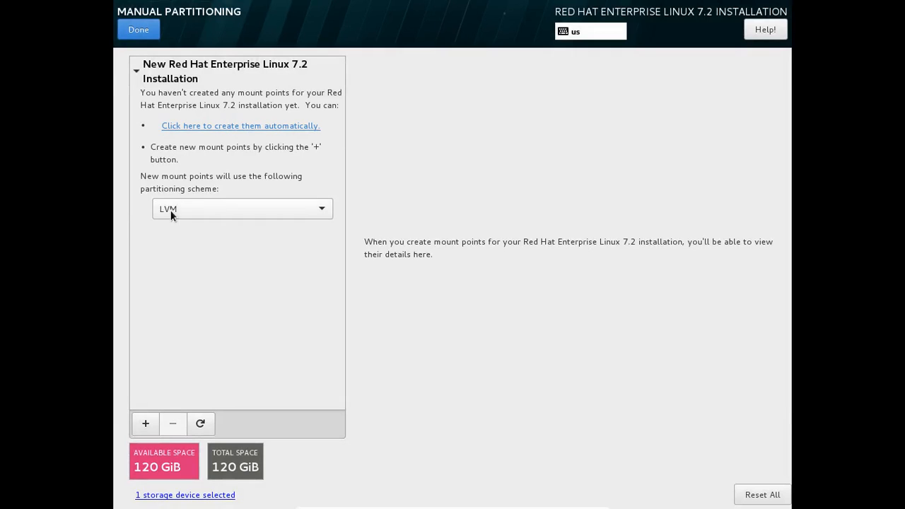
Keep LVM as the scheme and inspect the automatic /, swap and /boot volumes
left_click(203, 213)
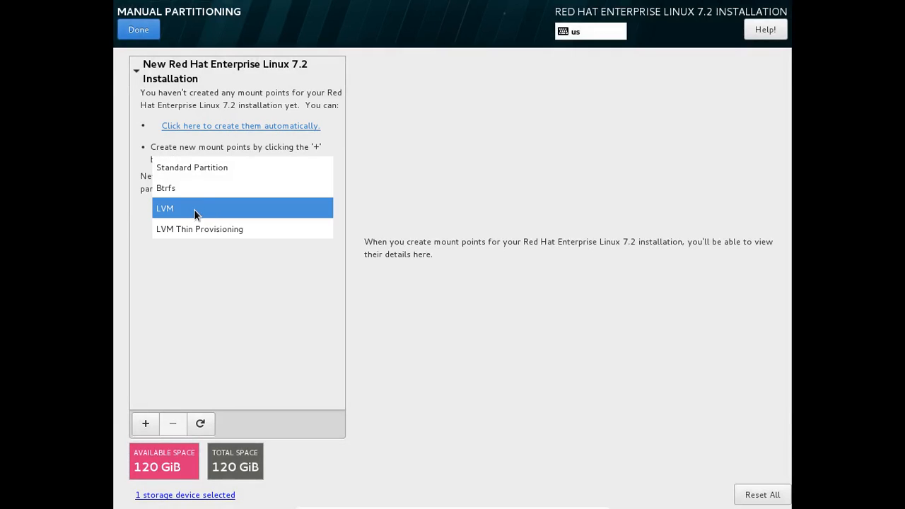
left_click(194, 209)
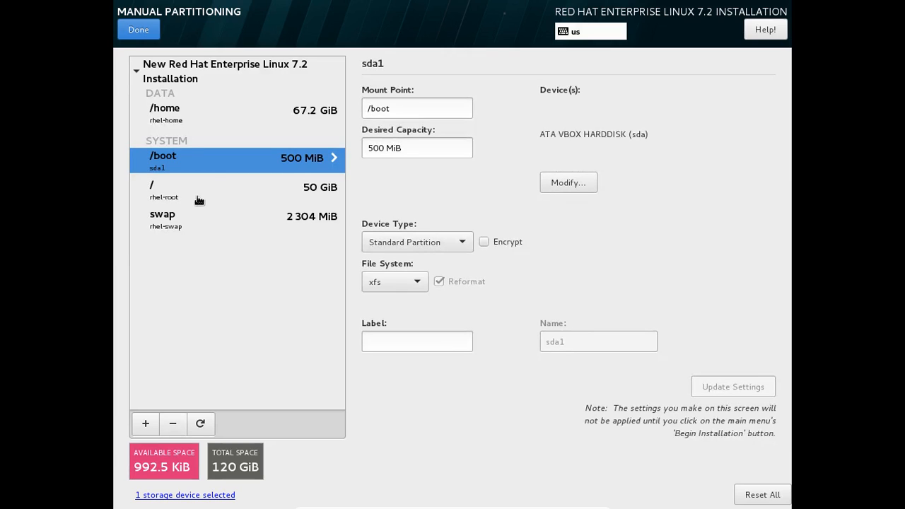
left_click(200, 196)
left_click(196, 217)
left_click(195, 168)
Select the /home mount point in the partition list for removal
left_click(184, 115)
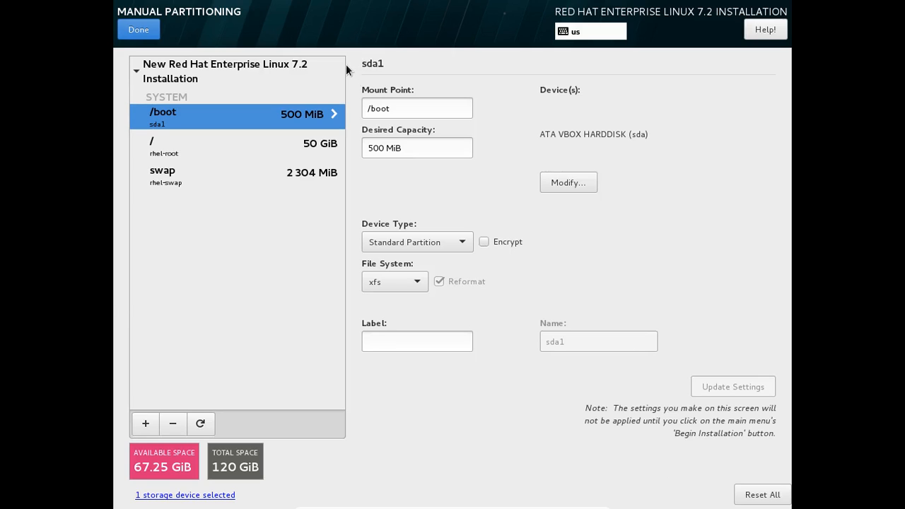
left_click(222, 138)
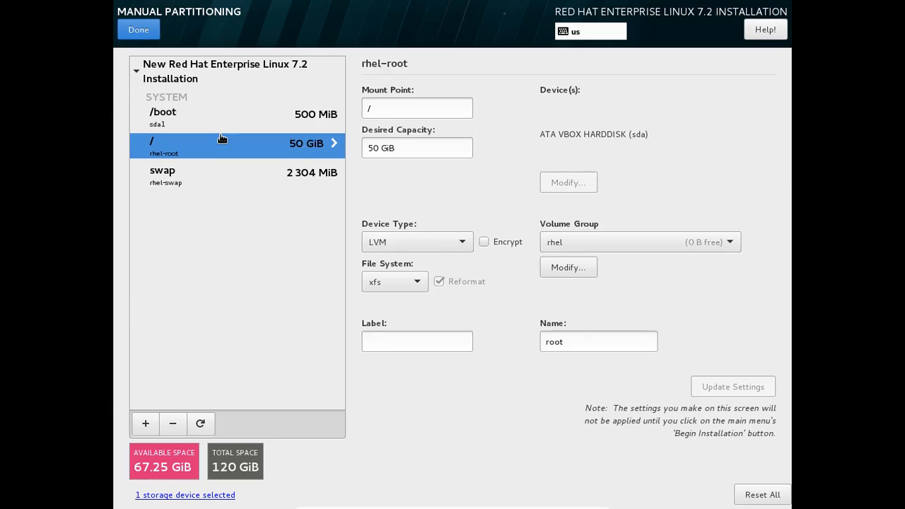
left_click(213, 178)
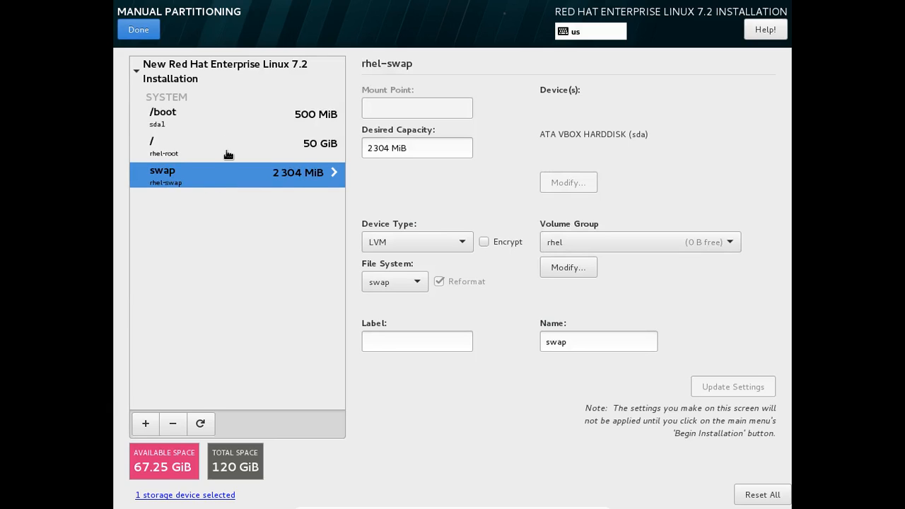
left_click(227, 152)
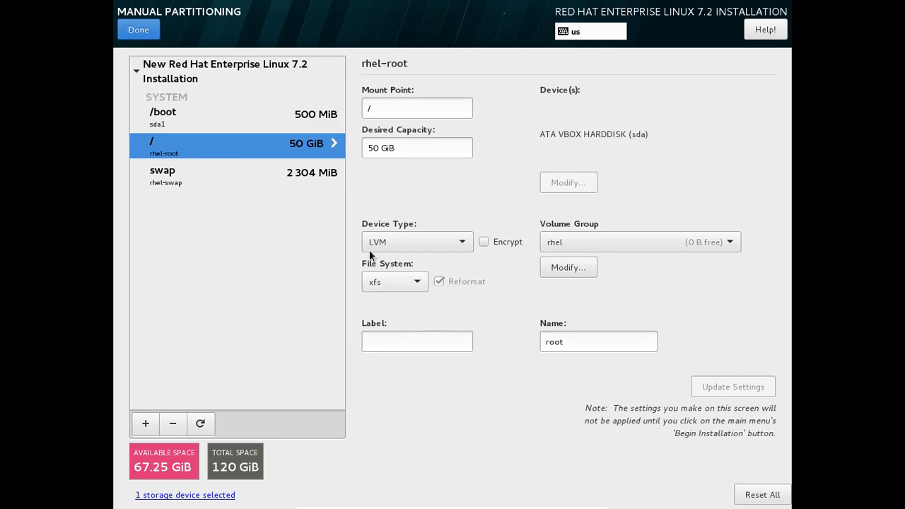
left_click(203, 176)
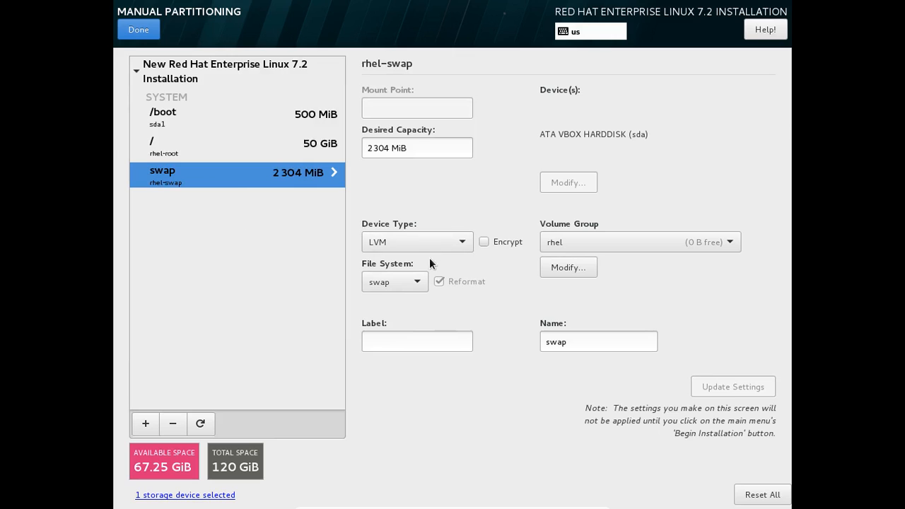
left_click(220, 154)
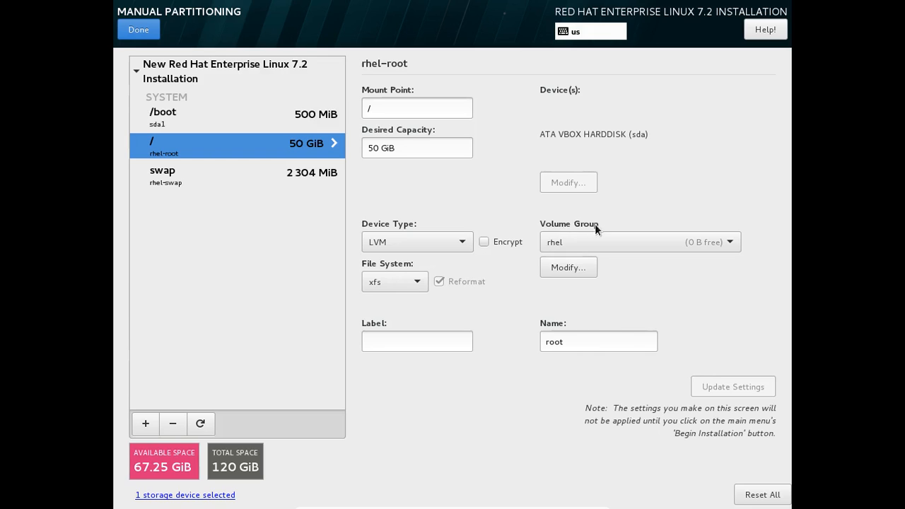
left_click(286, 171)
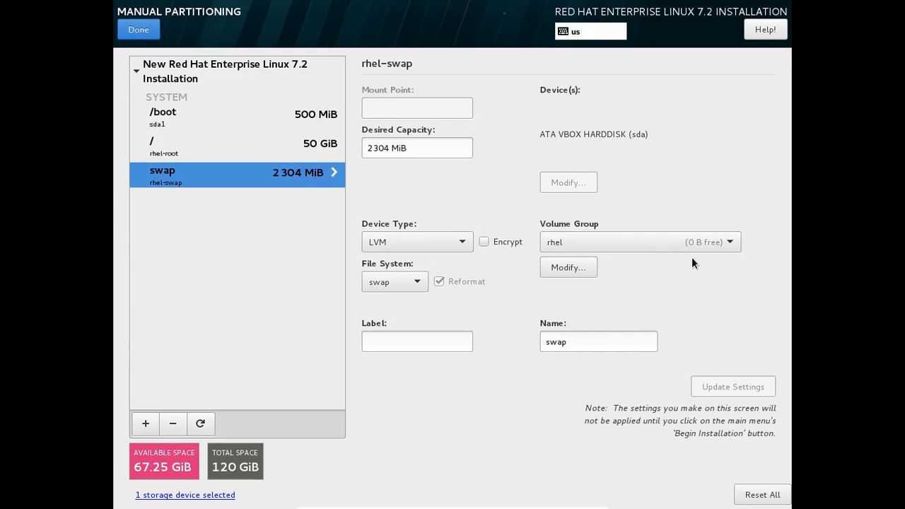
left_click(244, 150)
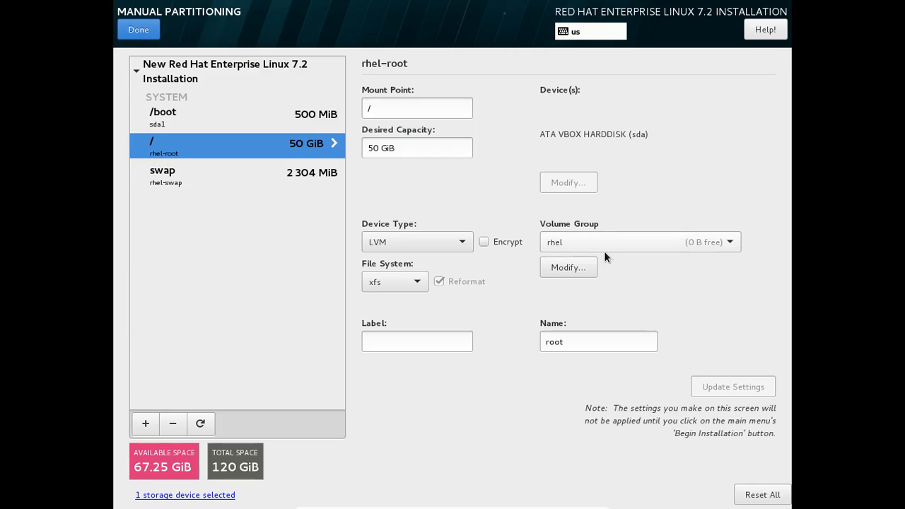
Keep root in the rhel volume group and check the 2304 MiB swap volume
left_click(583, 242)
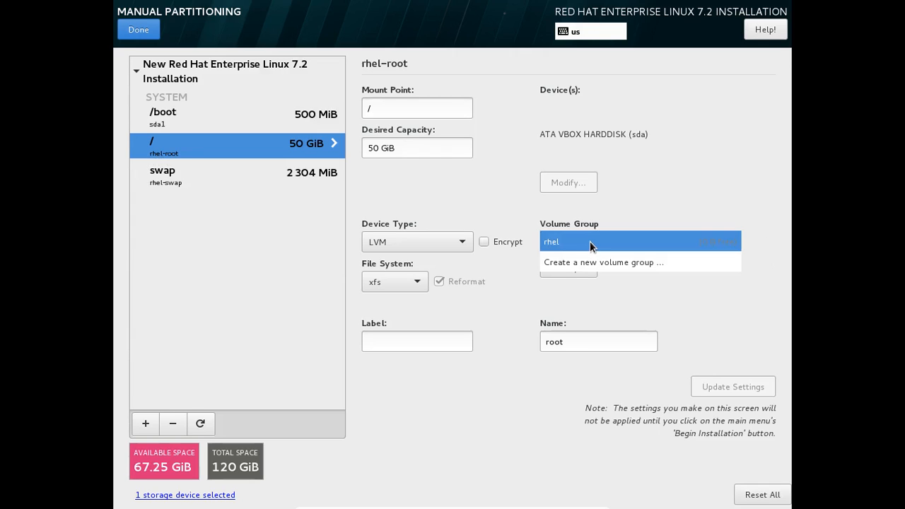
left_click(588, 241)
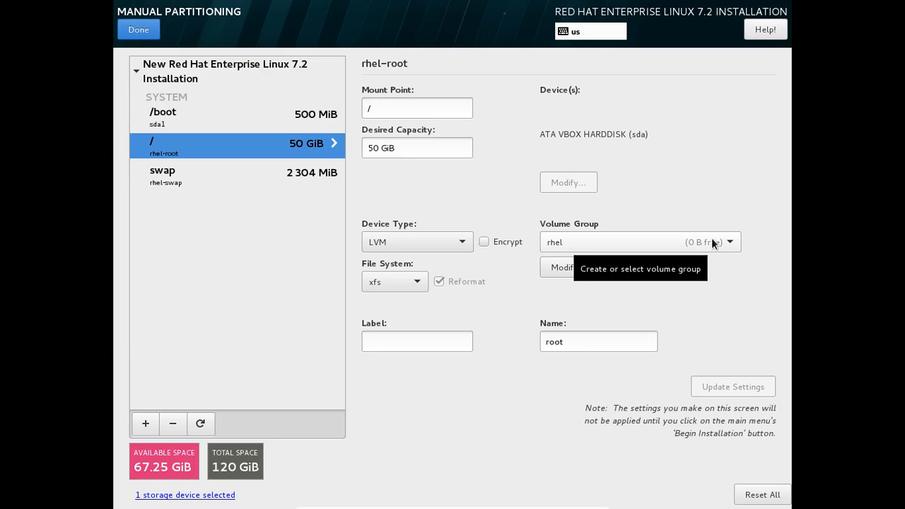
left_click(167, 183)
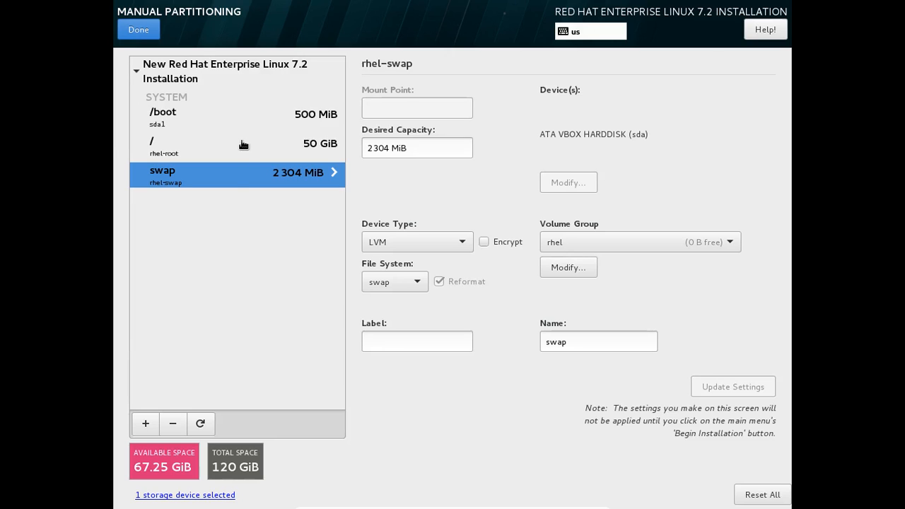
Add a custom /u01 mount point with 2GB desired capacity
left_click(145, 423)
left_click(545, 253)
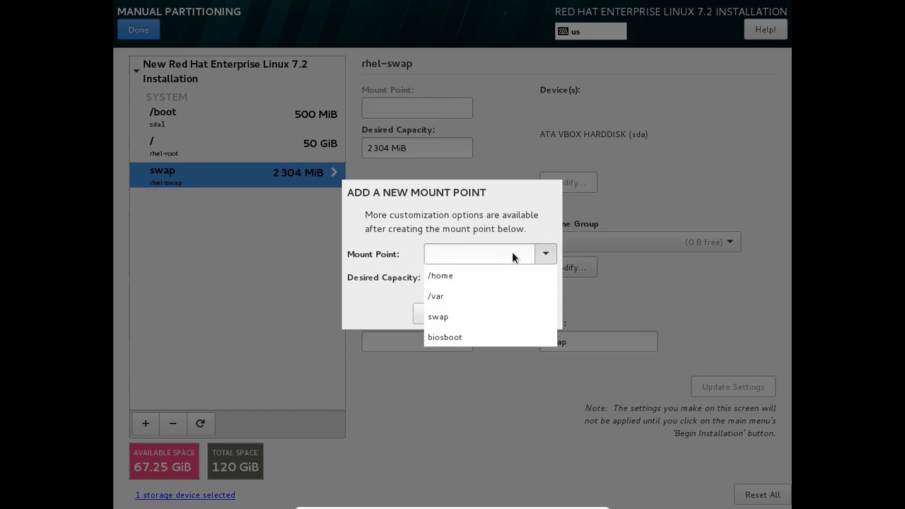
left_click(487, 254)
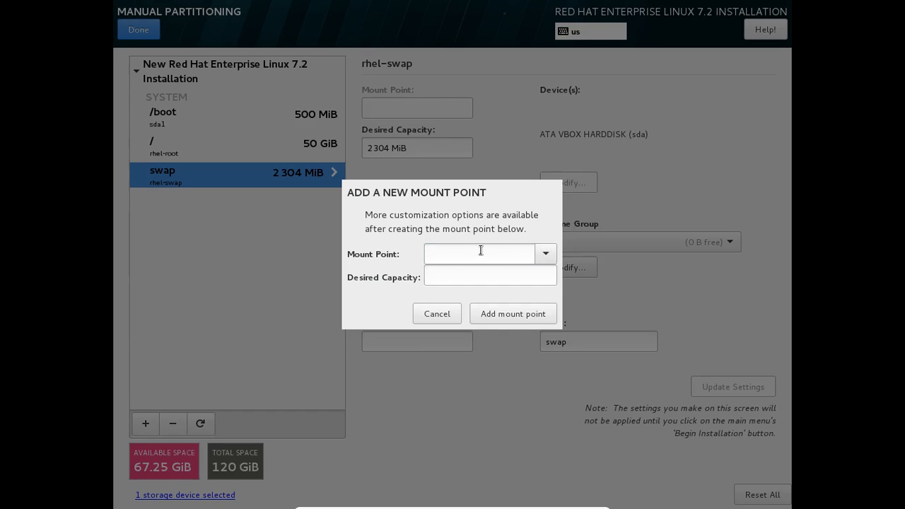
type("/u01")
key("Tab")
type("2GB")
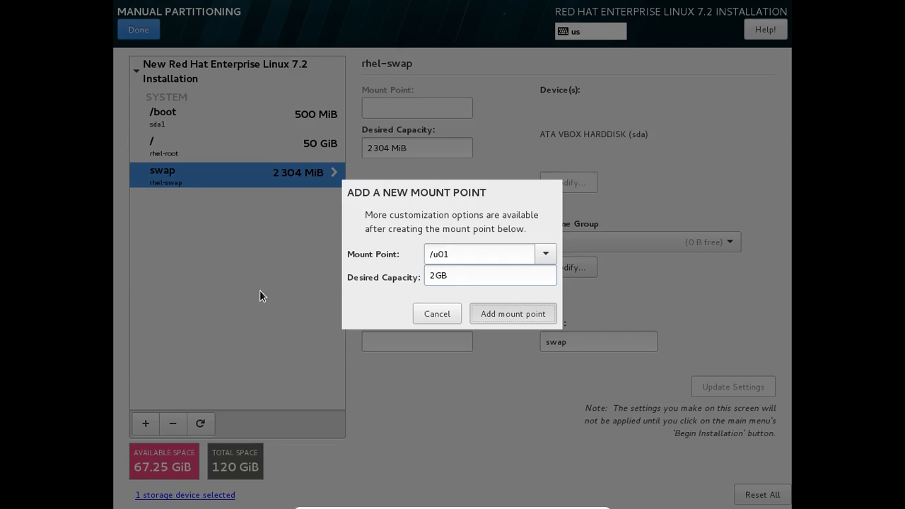
key("Return")
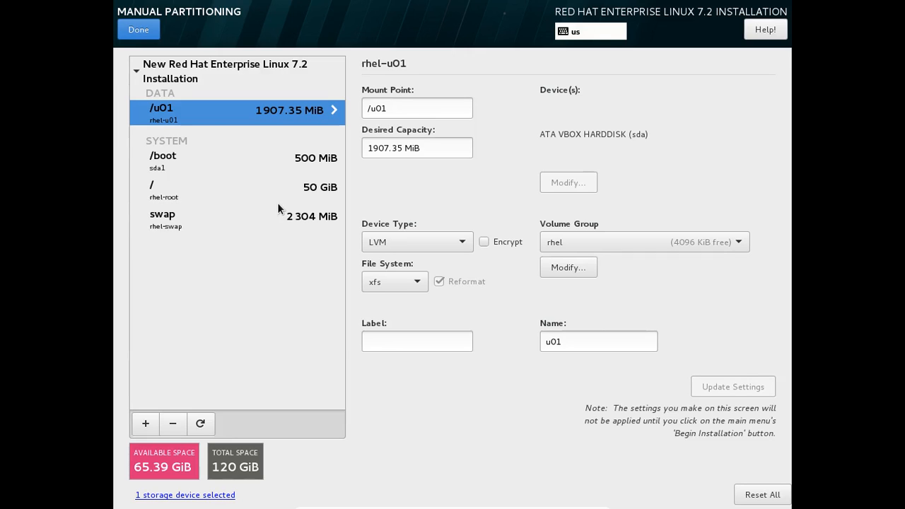
Review the settings of the /boot, /, swap and /u01 partitions one after another
left_click(170, 174)
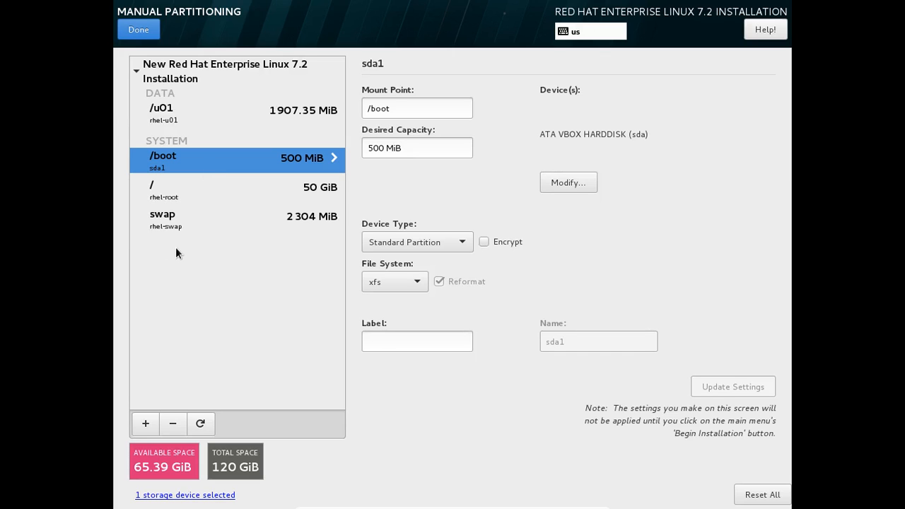
left_click(174, 224)
left_click(163, 189)
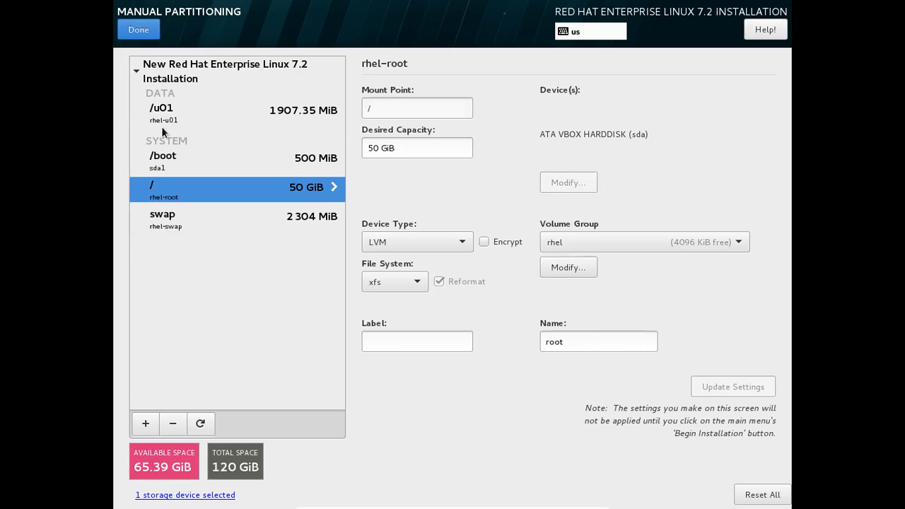
left_click(162, 119)
left_click(170, 196)
left_click(170, 221)
left_click(165, 159)
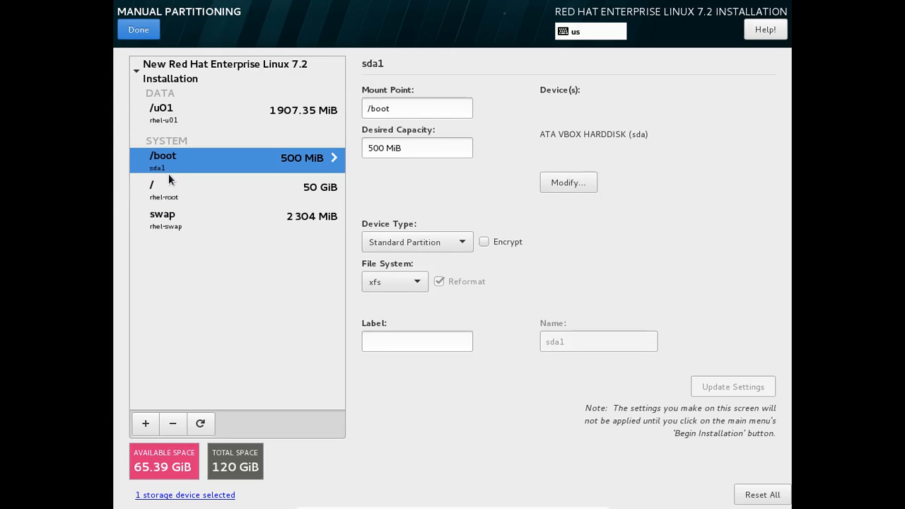
Finish manual partitioning and accept the summary of changes for sda
left_click(153, 26)
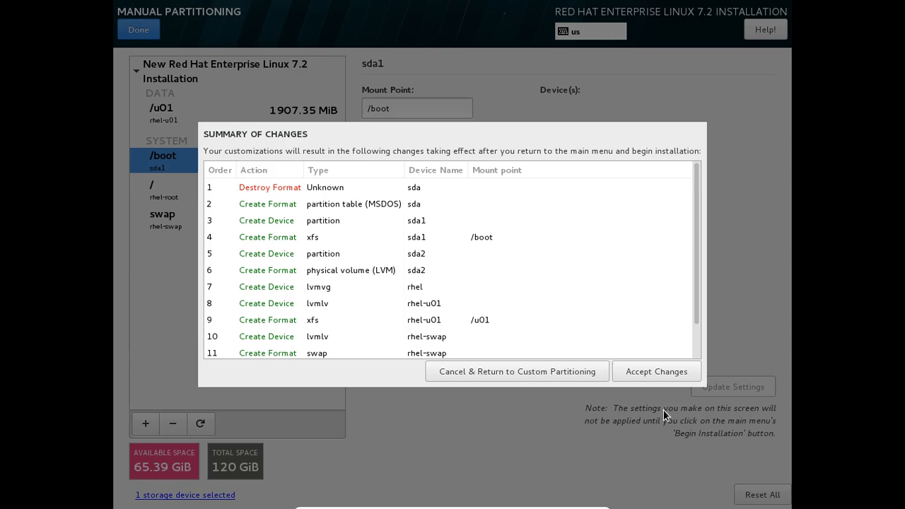
left_click(646, 372)
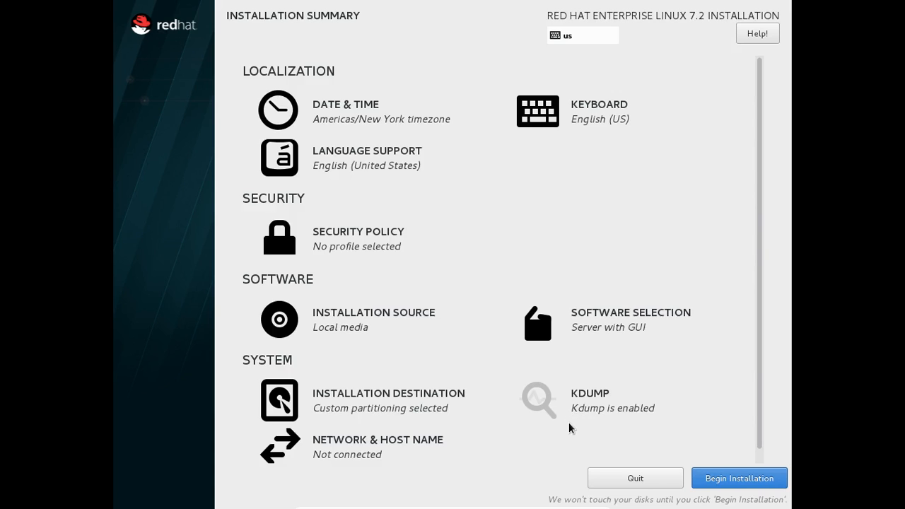
left_click(613, 401)
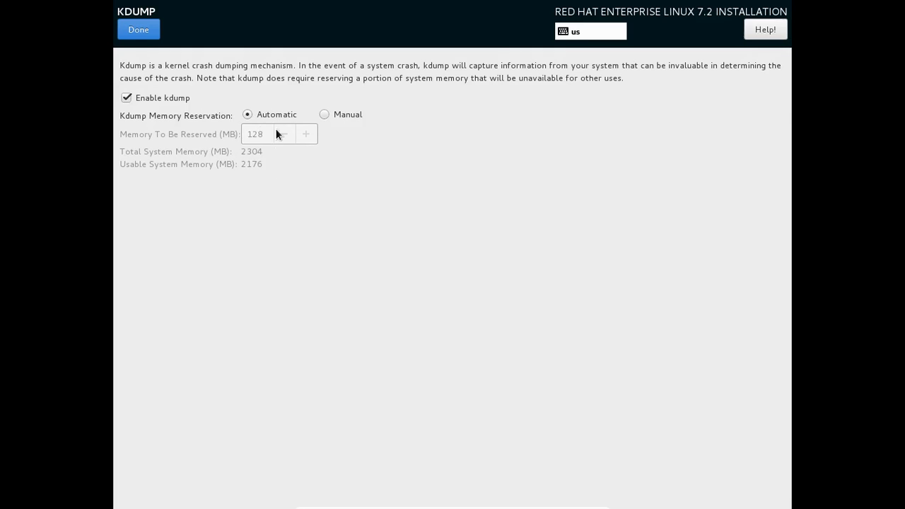
left_click(325, 113)
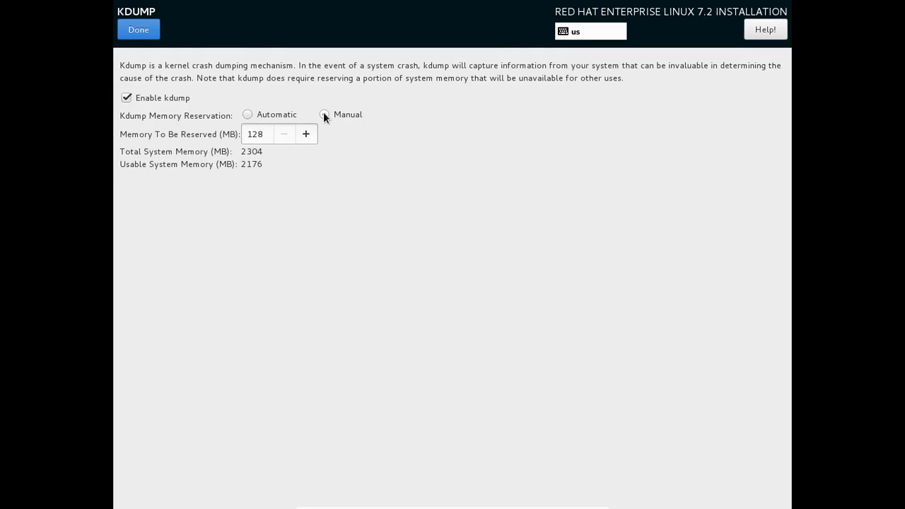
left_click(248, 115)
left_click(136, 32)
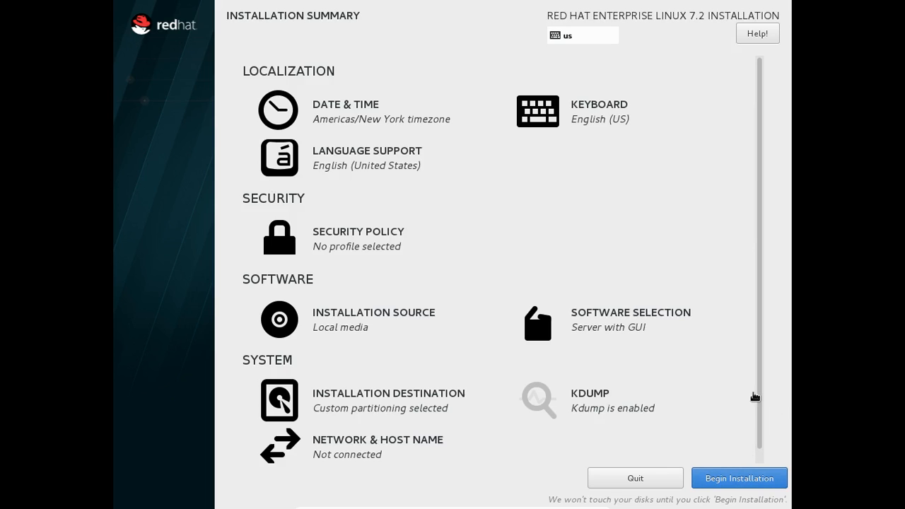
Begin the RHEL 7.2 installation and bring up the Root Password screen
scroll(756, 389, "down", 1)
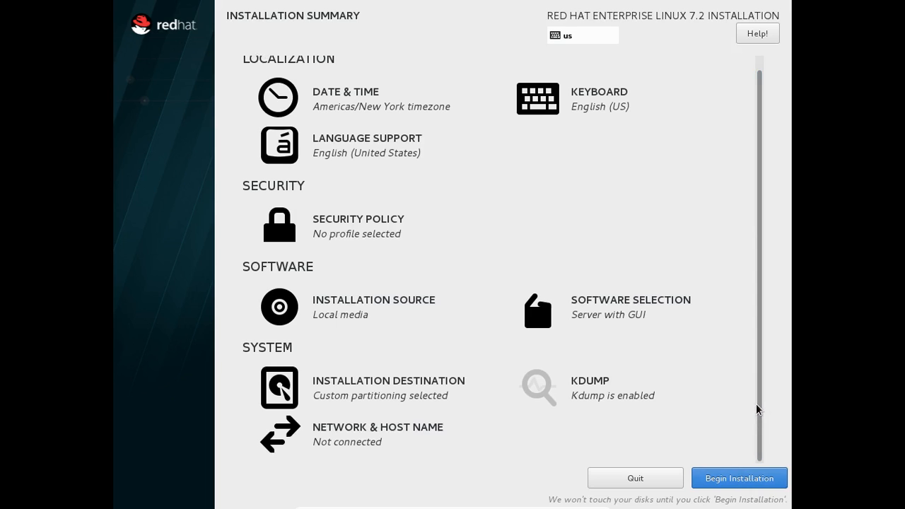
left_click(734, 480)
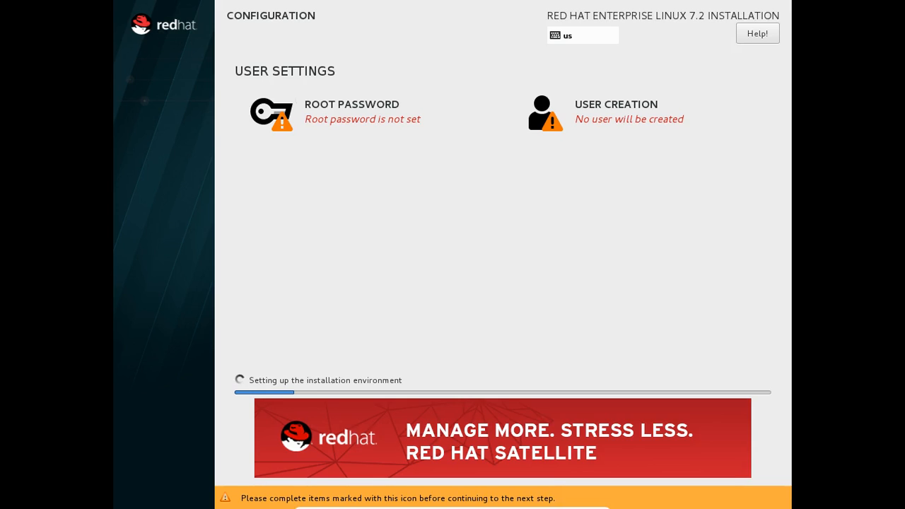
left_click(378, 118)
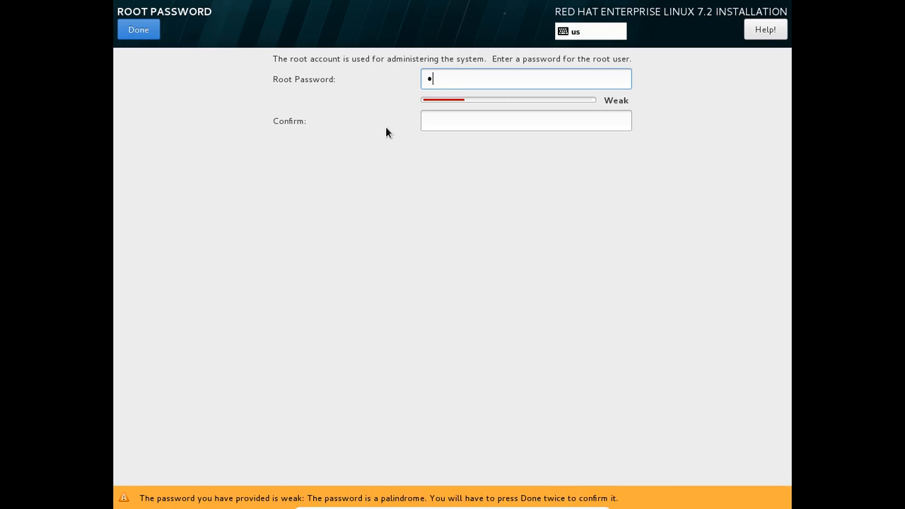
Enter and confirm the root password, accepting it despite the weak-password warning
key("Tab")
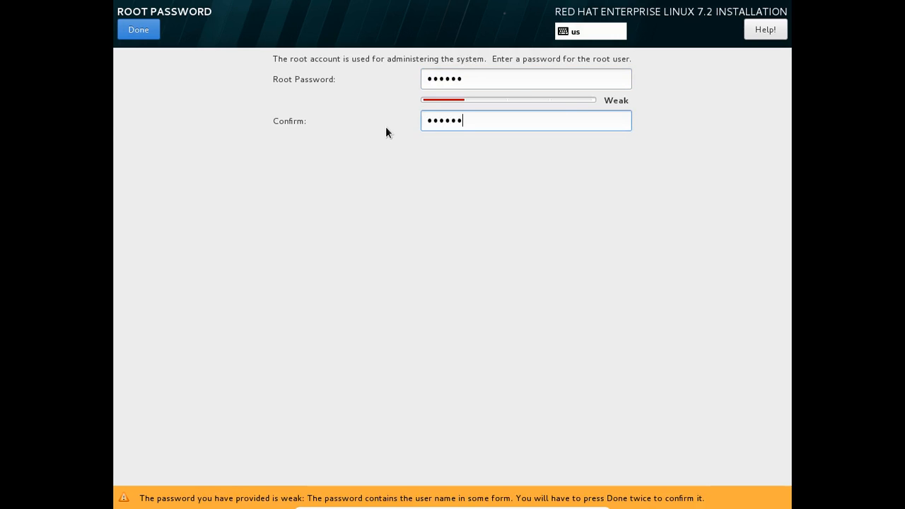
left_click(134, 28)
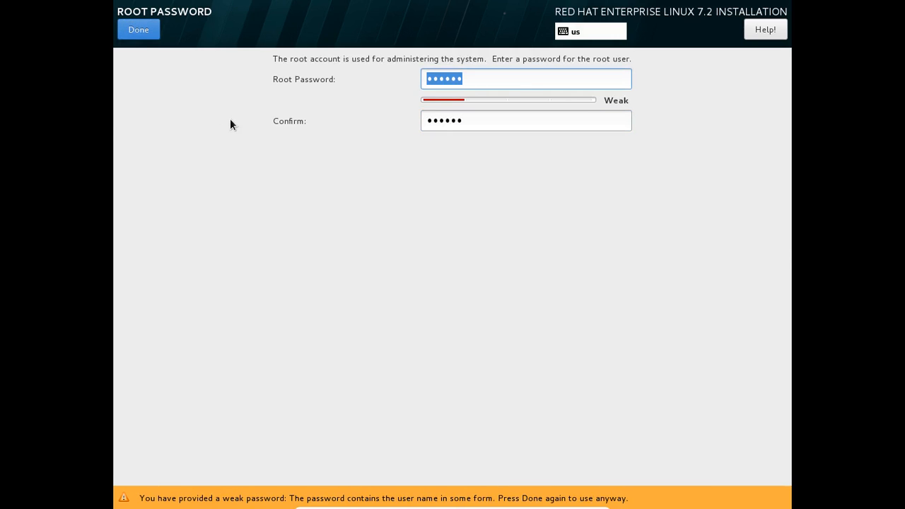
left_click(139, 32)
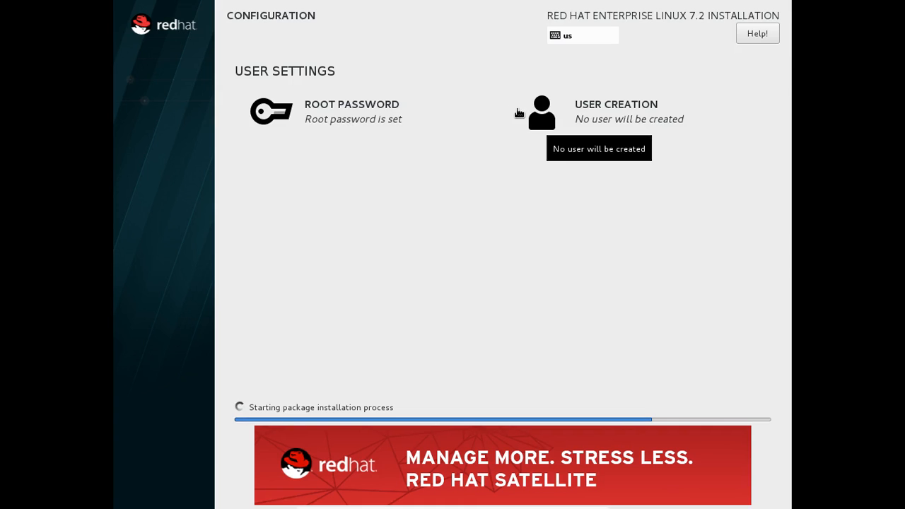
In User Creation, enter an initial full name and the user's password
left_click(615, 114)
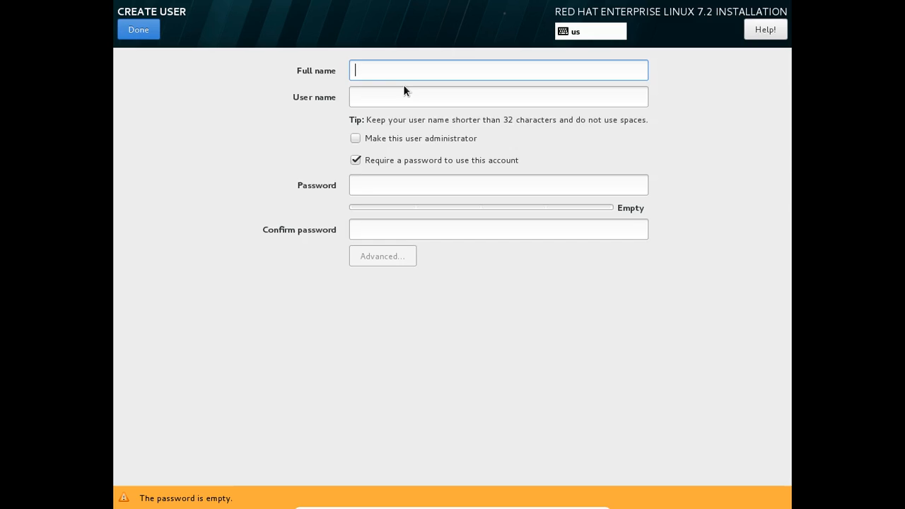
type("sahed")
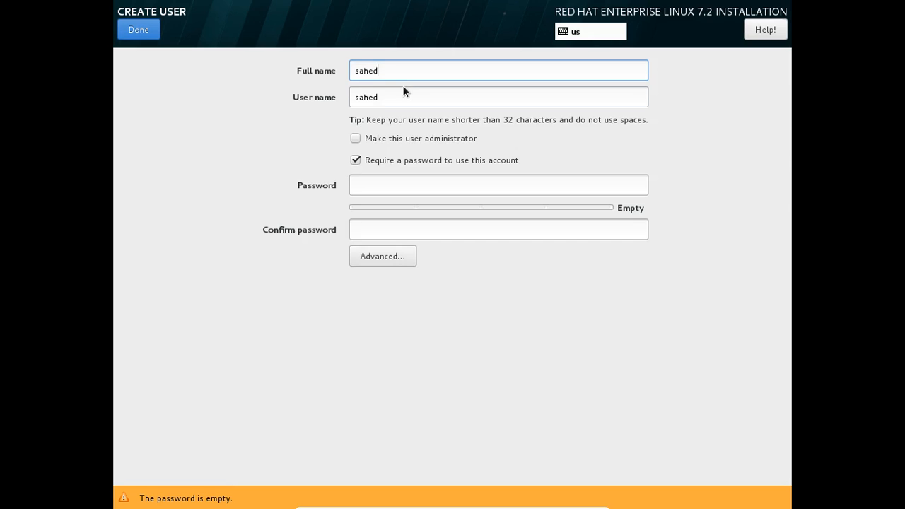
key("Tab")
left_click(378, 186)
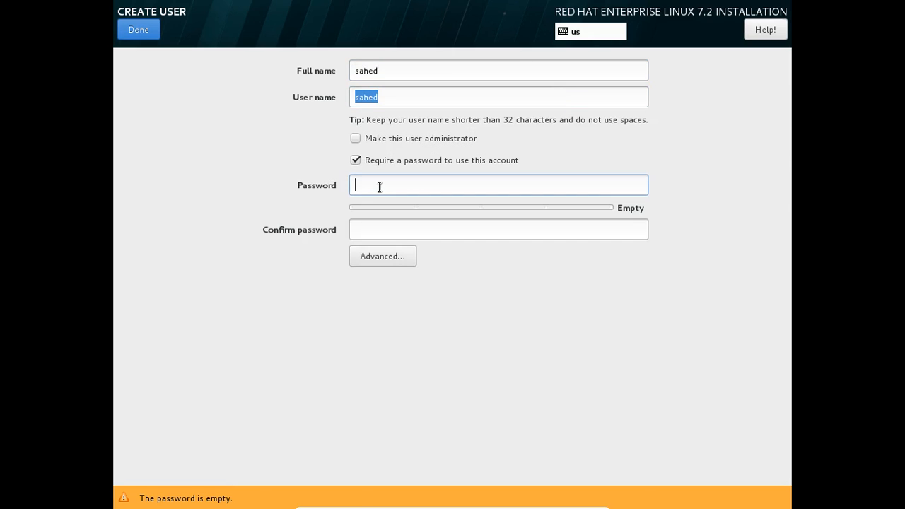
key("Tab")
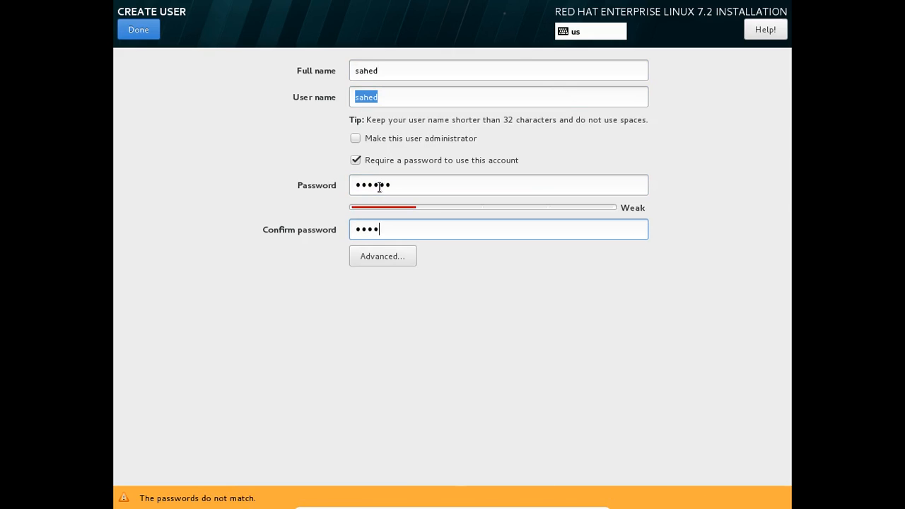
Correct the full name, set the user name, and accept the weak user password
left_click_drag(393, 71, 289, 69)
type("shihane")
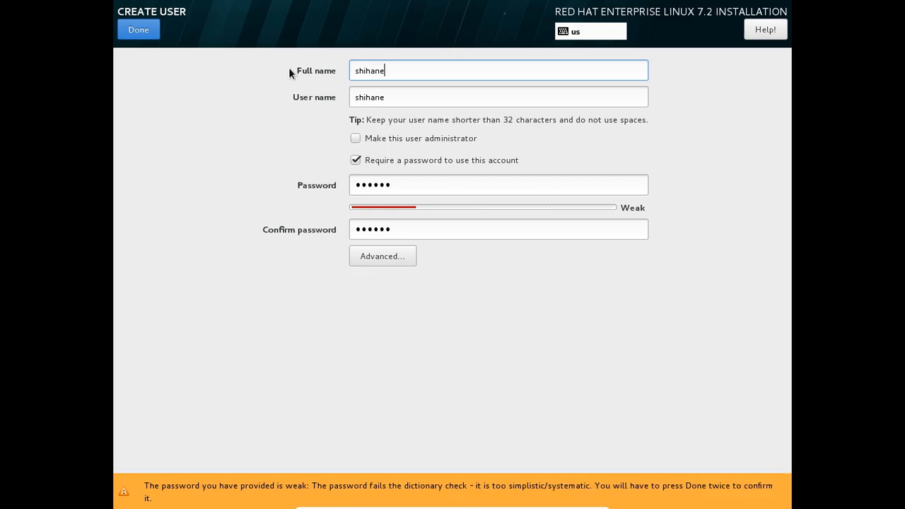
key("BackSpace")
key("Tab")
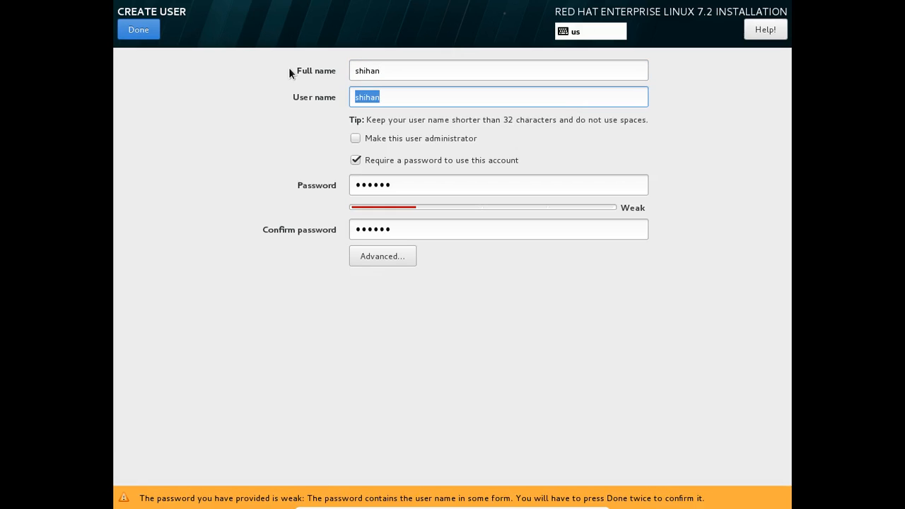
type("shihan")
left_click(145, 29)
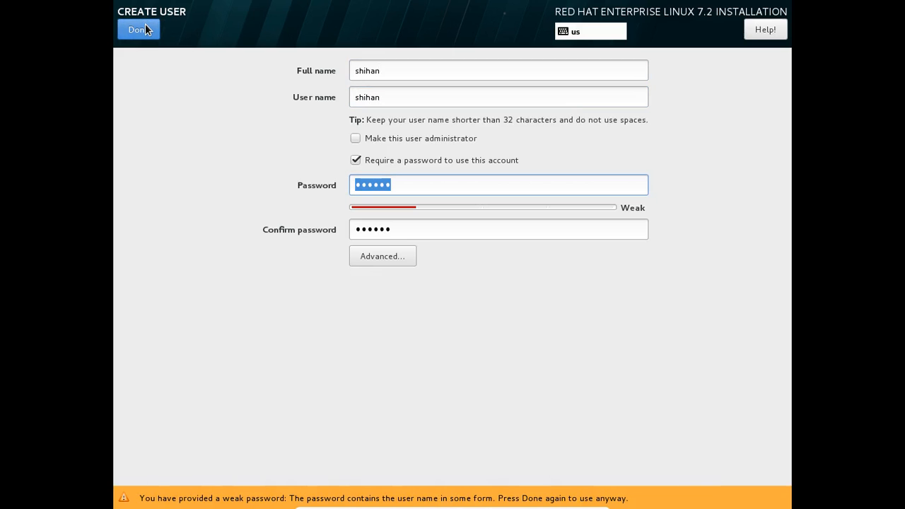
left_click(146, 31)
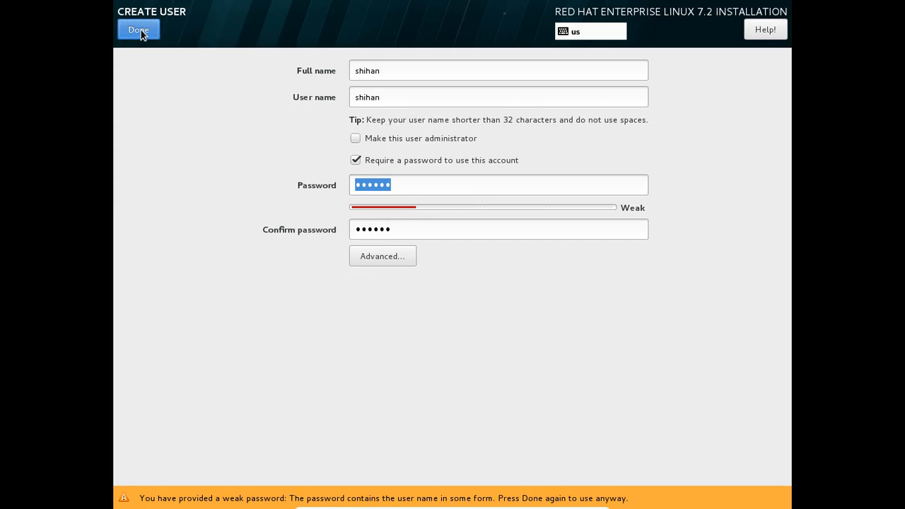
left_click(142, 30)
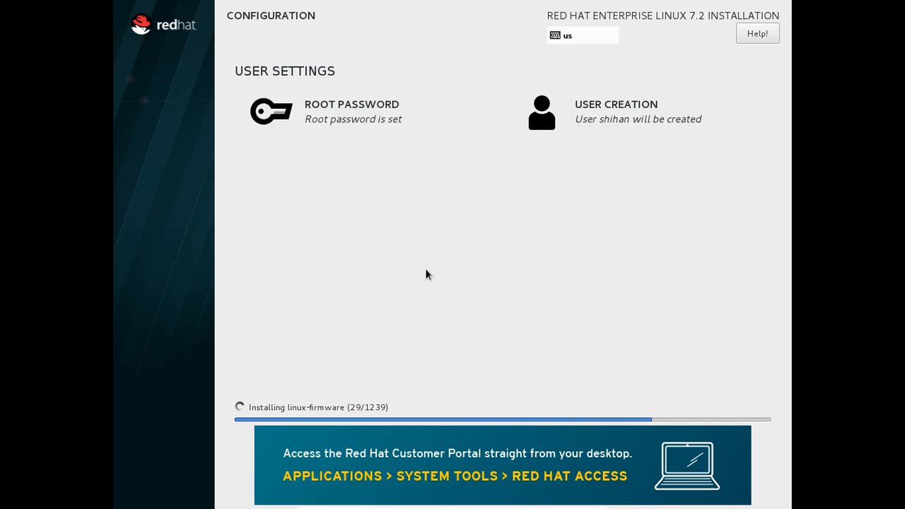
Take the VM out of full-screen with Right Ctrl+F and bring Debut to the front
key("Control_R+f")
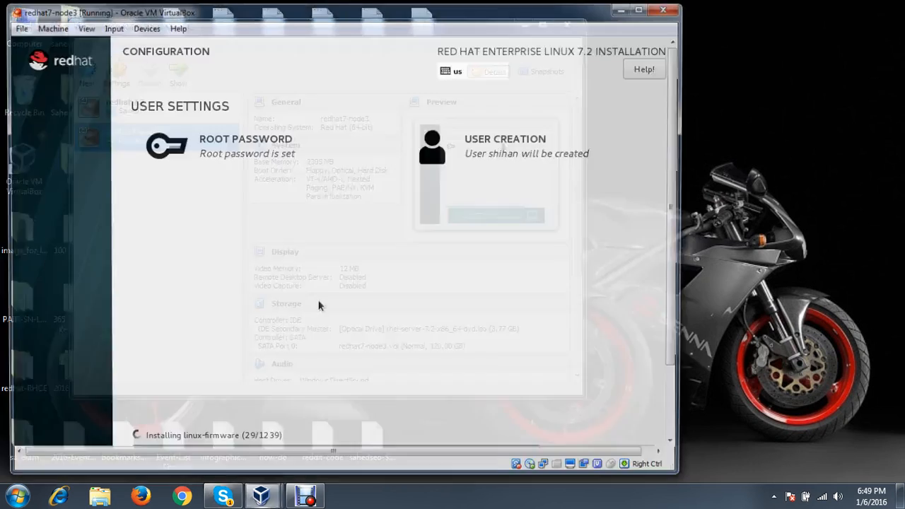
left_click(305, 495)
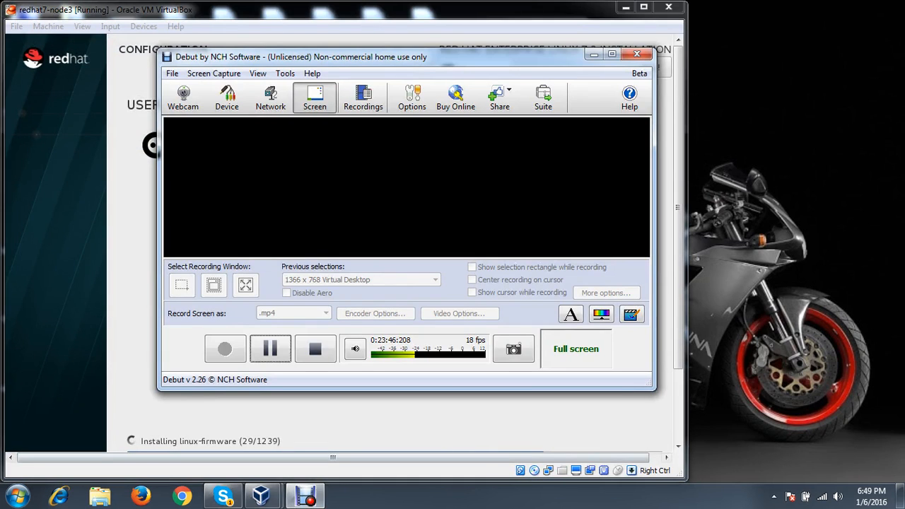